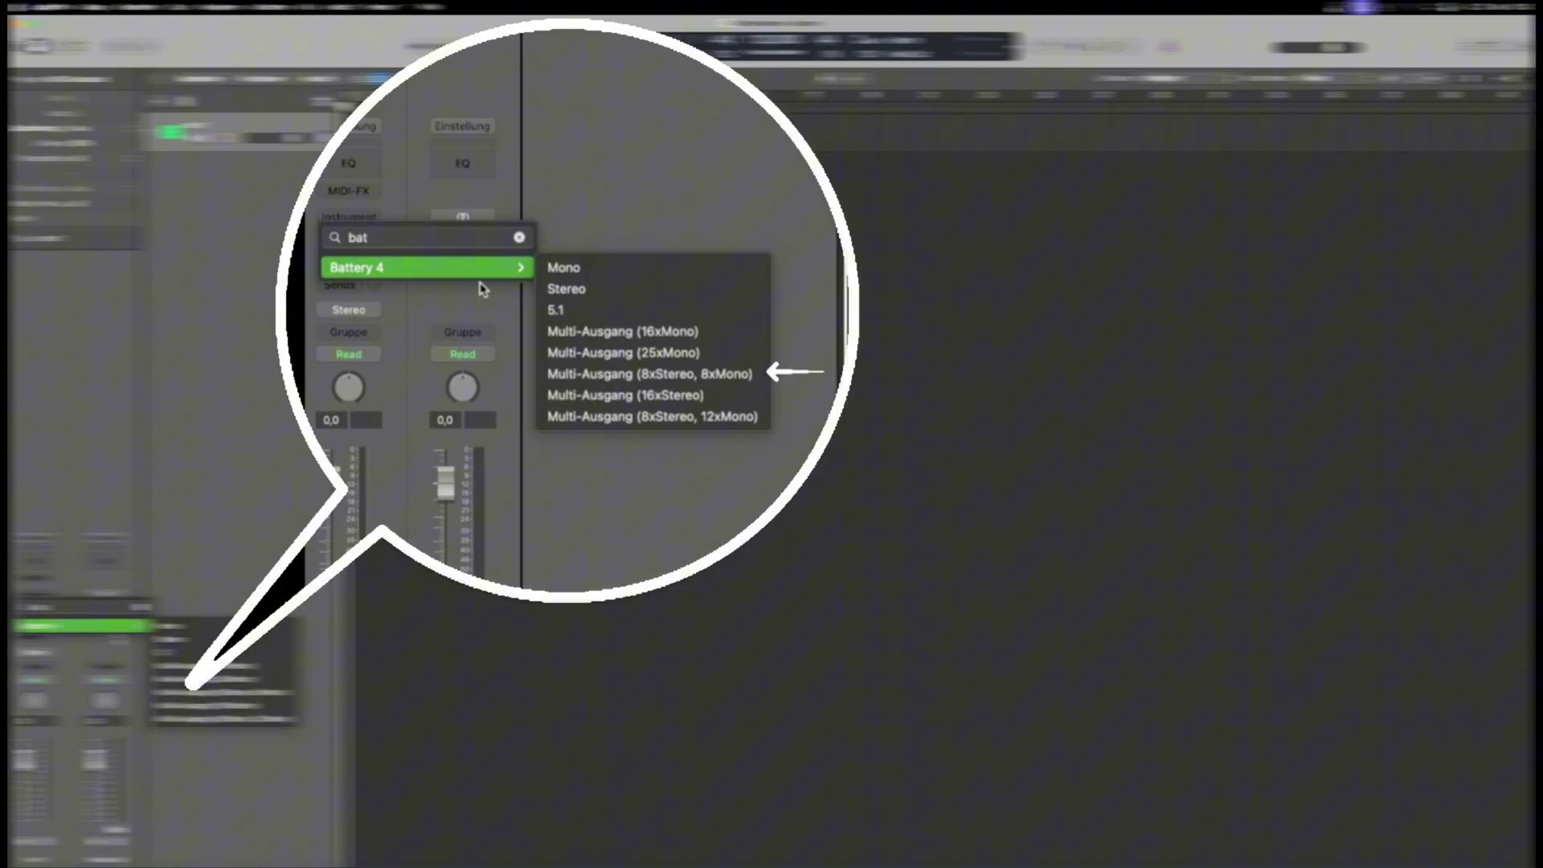
Load Battery 4 on the Inst 1 track as Multi-Ausgang (8xStereo, 8xMono)
{"action": "left_click", "coordinate": [190, 696]}
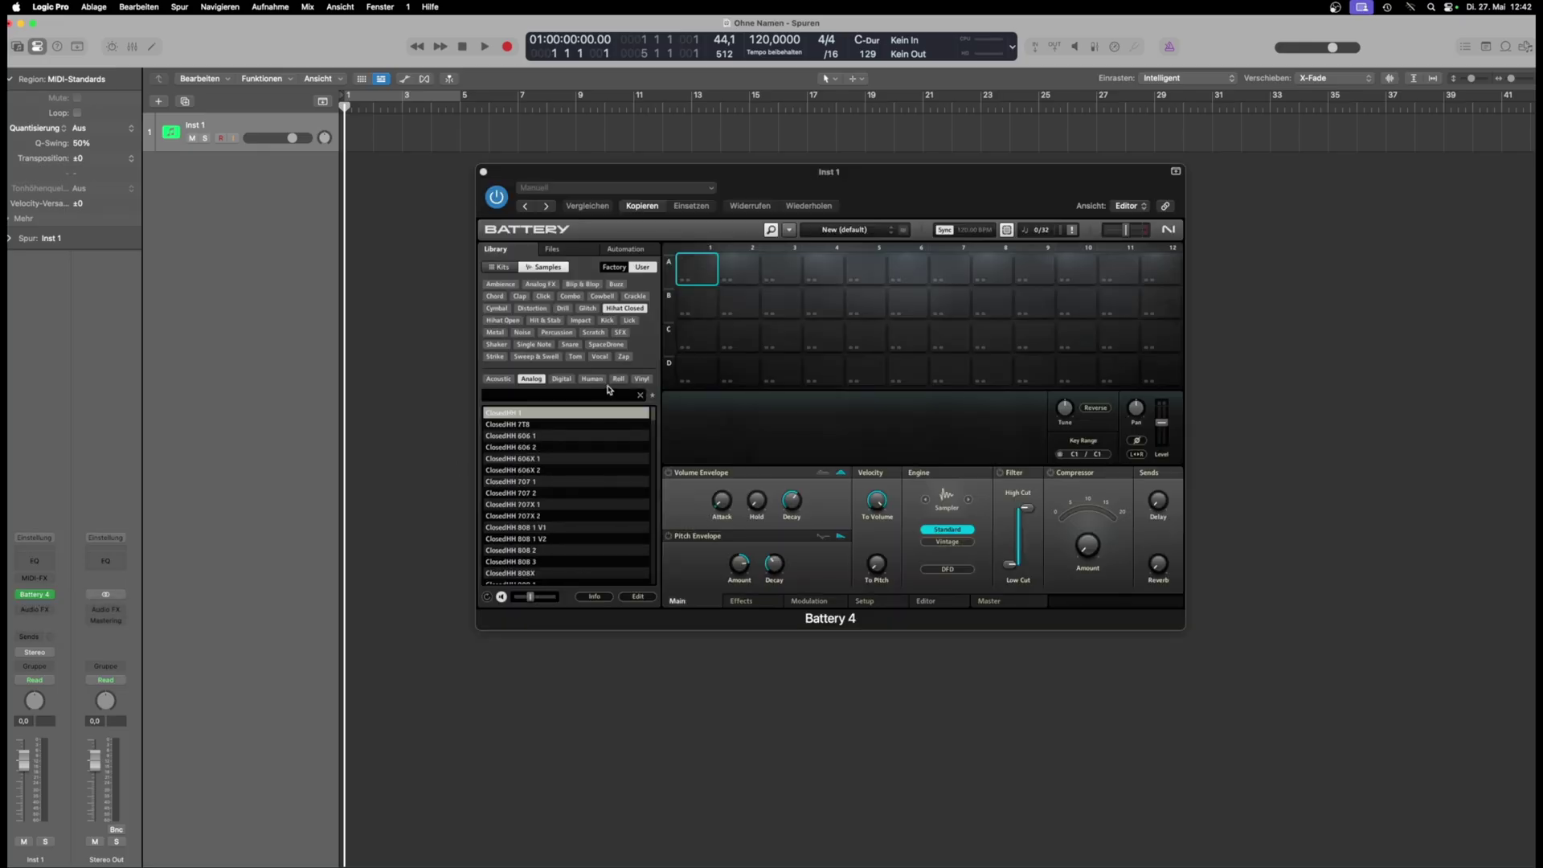
Fill Battery's row C, loading RimShot 909 into cell C5 and OpenHH 606X into C11
{"action": "key", "text": "a"}
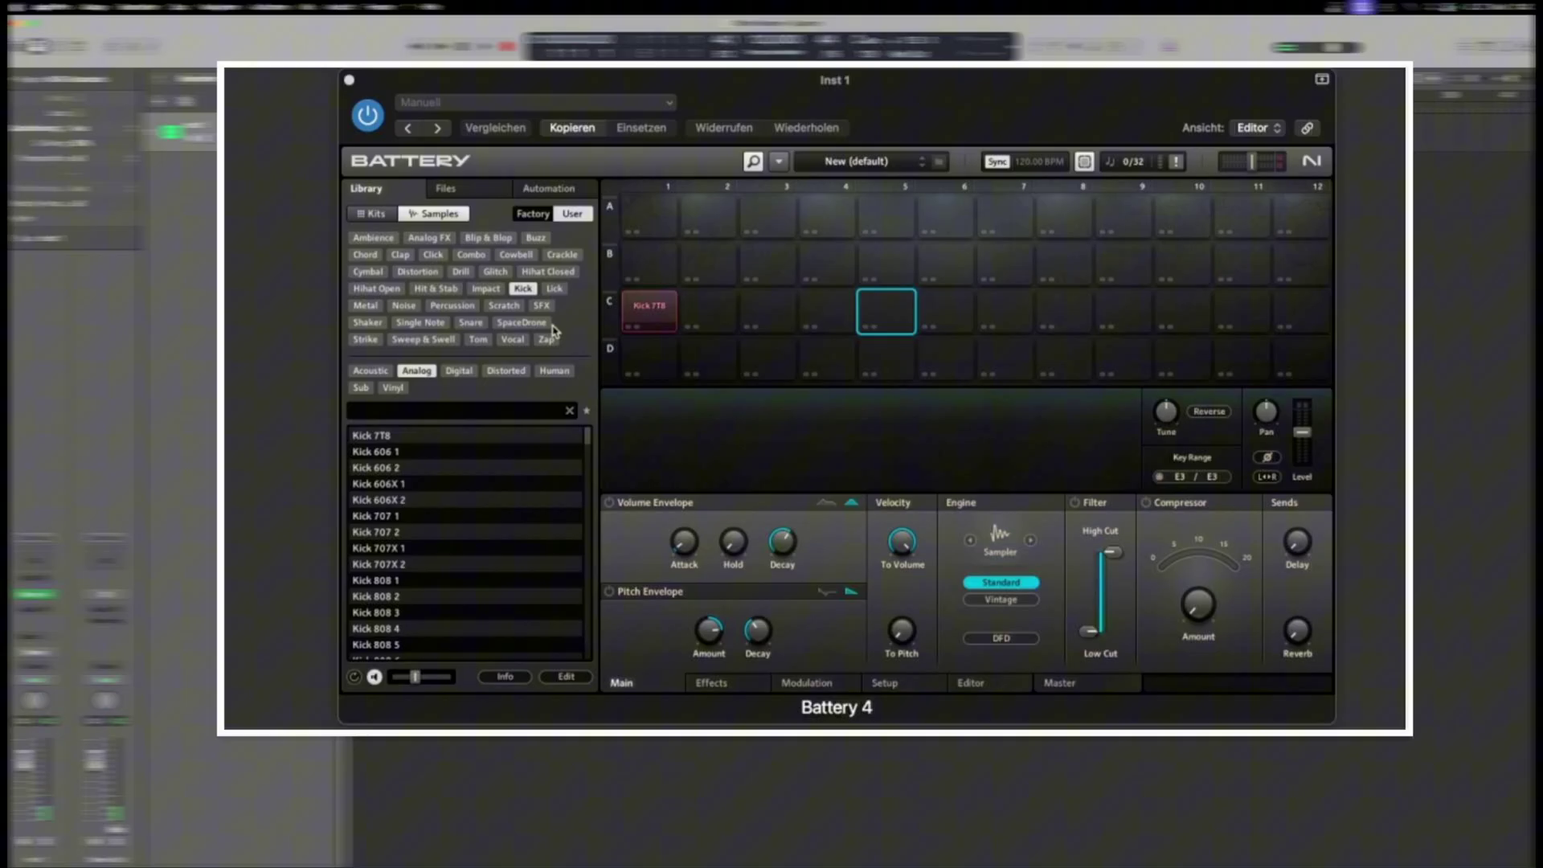
{"action": "double_click", "coordinate": [447, 499]}
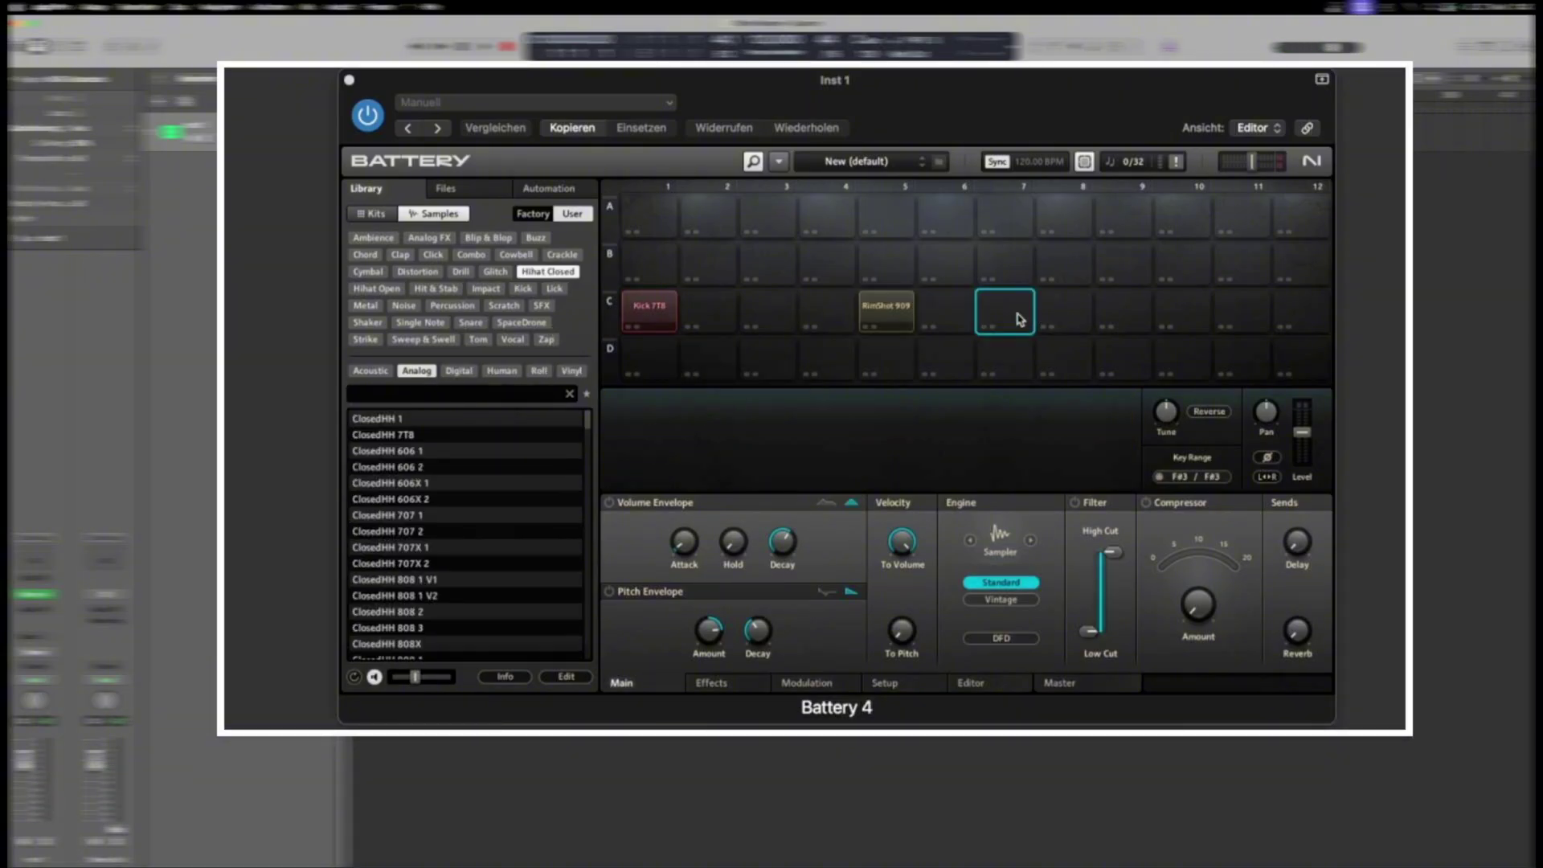
{"action": "left_click", "coordinate": [1242, 311]}
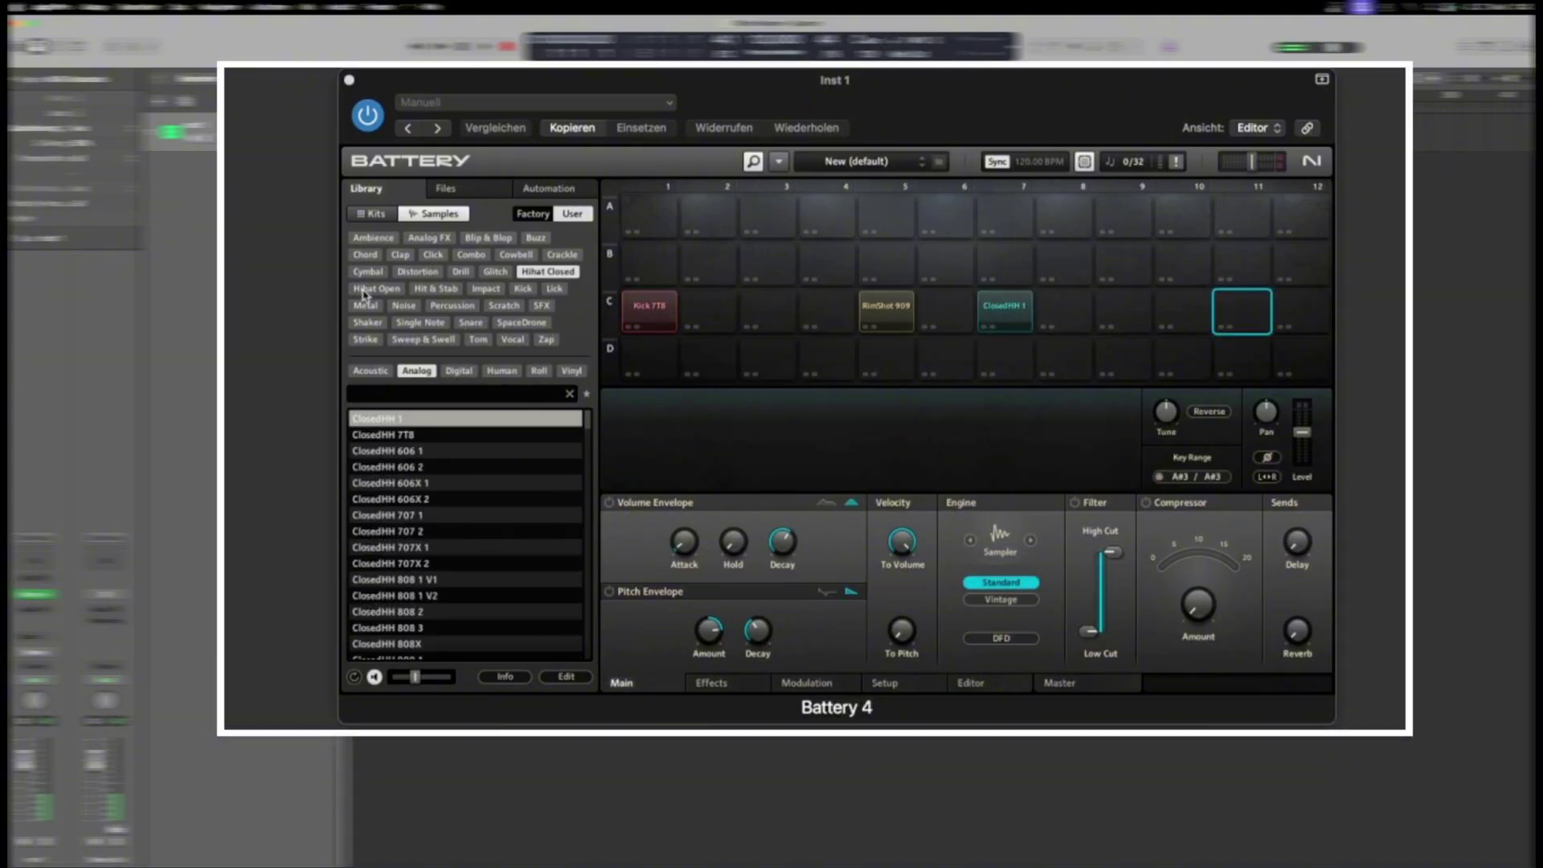
{"action": "left_click", "coordinate": [376, 287]}
{"action": "double_click", "coordinate": [384, 467]}
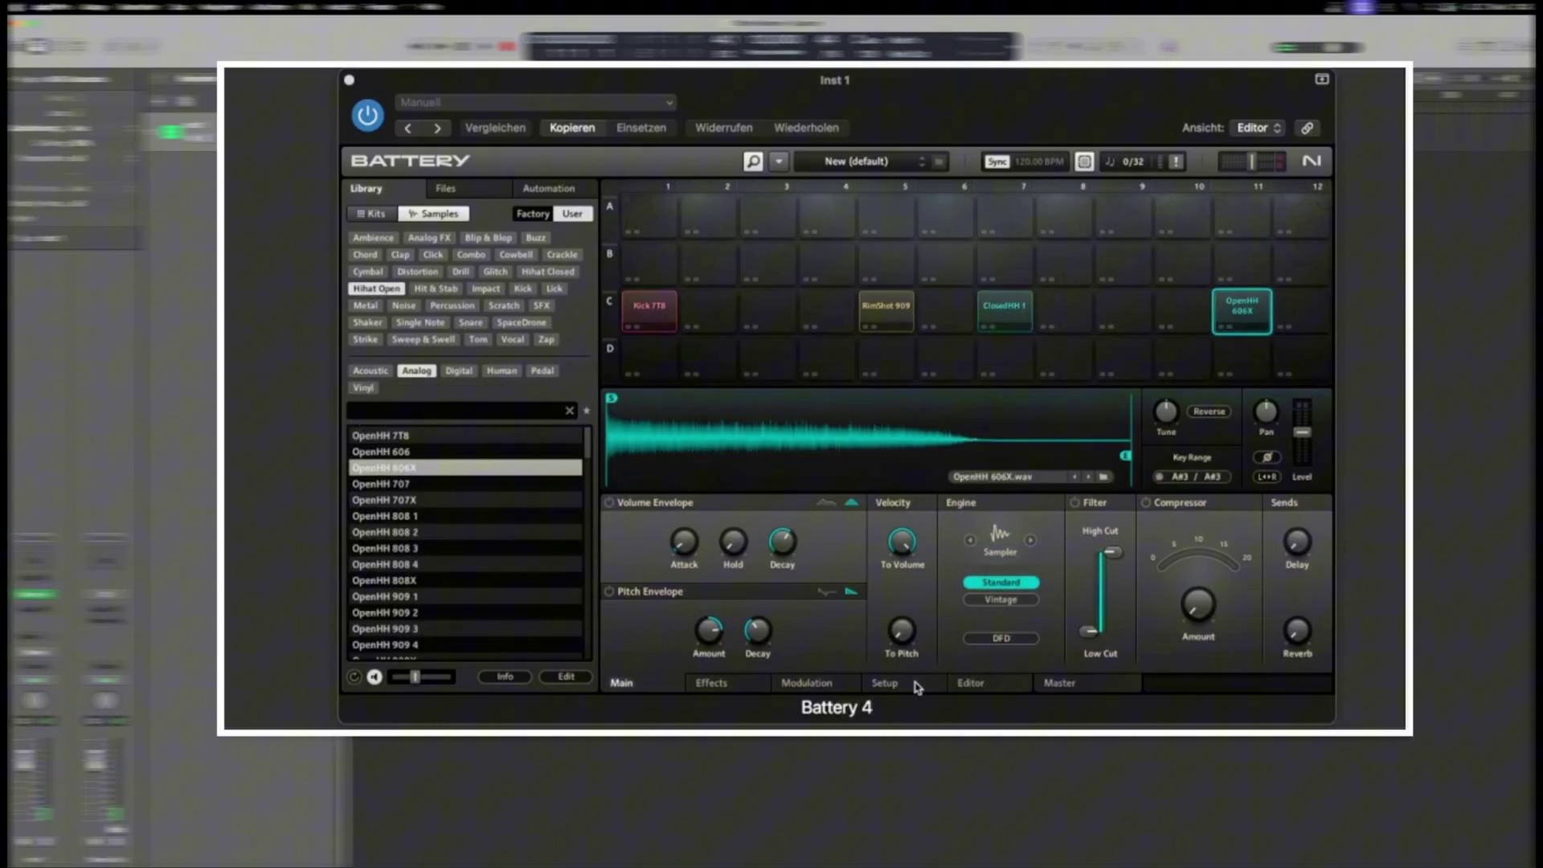
In Battery's Setup tab, assign both OpenHH 606X and ClosedHH 1 to voice group 1
{"action": "left_click", "coordinate": [888, 683]}
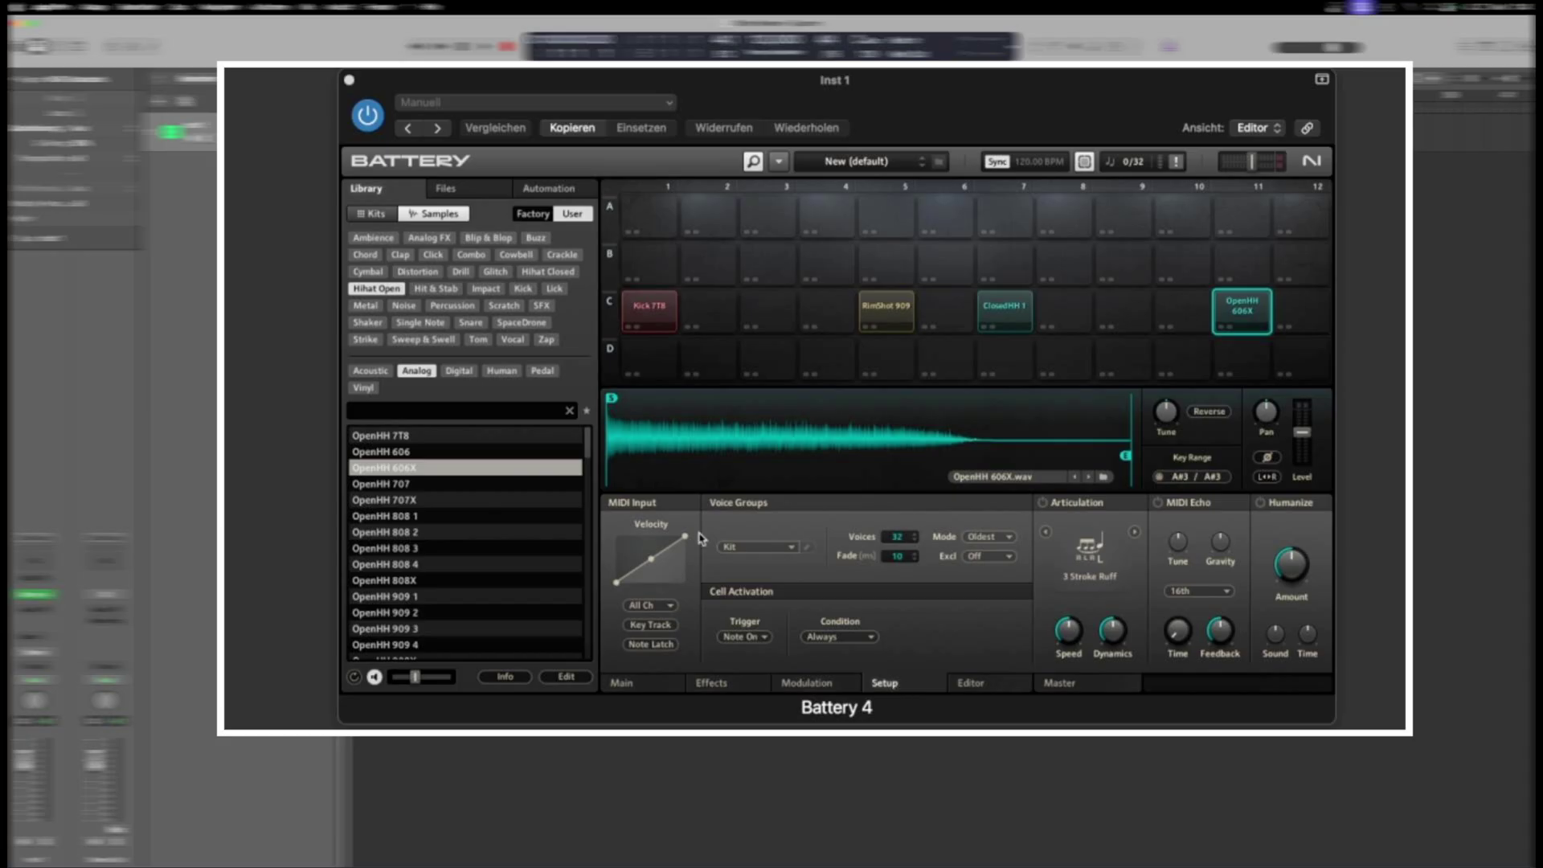
{"action": "left_click", "coordinate": [731, 547]}
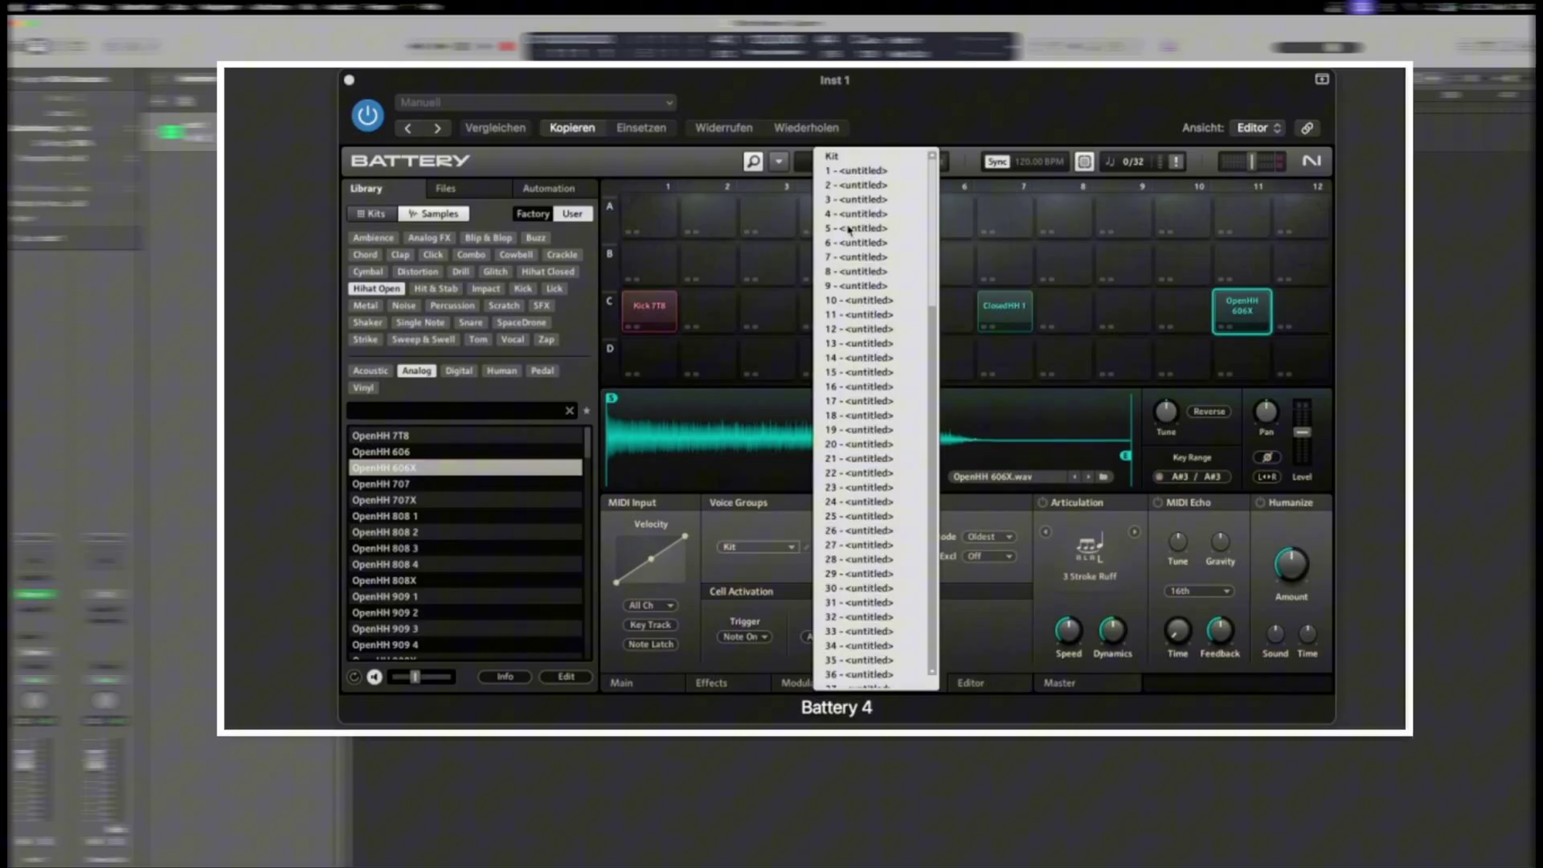
{"action": "left_click", "coordinate": [873, 173]}
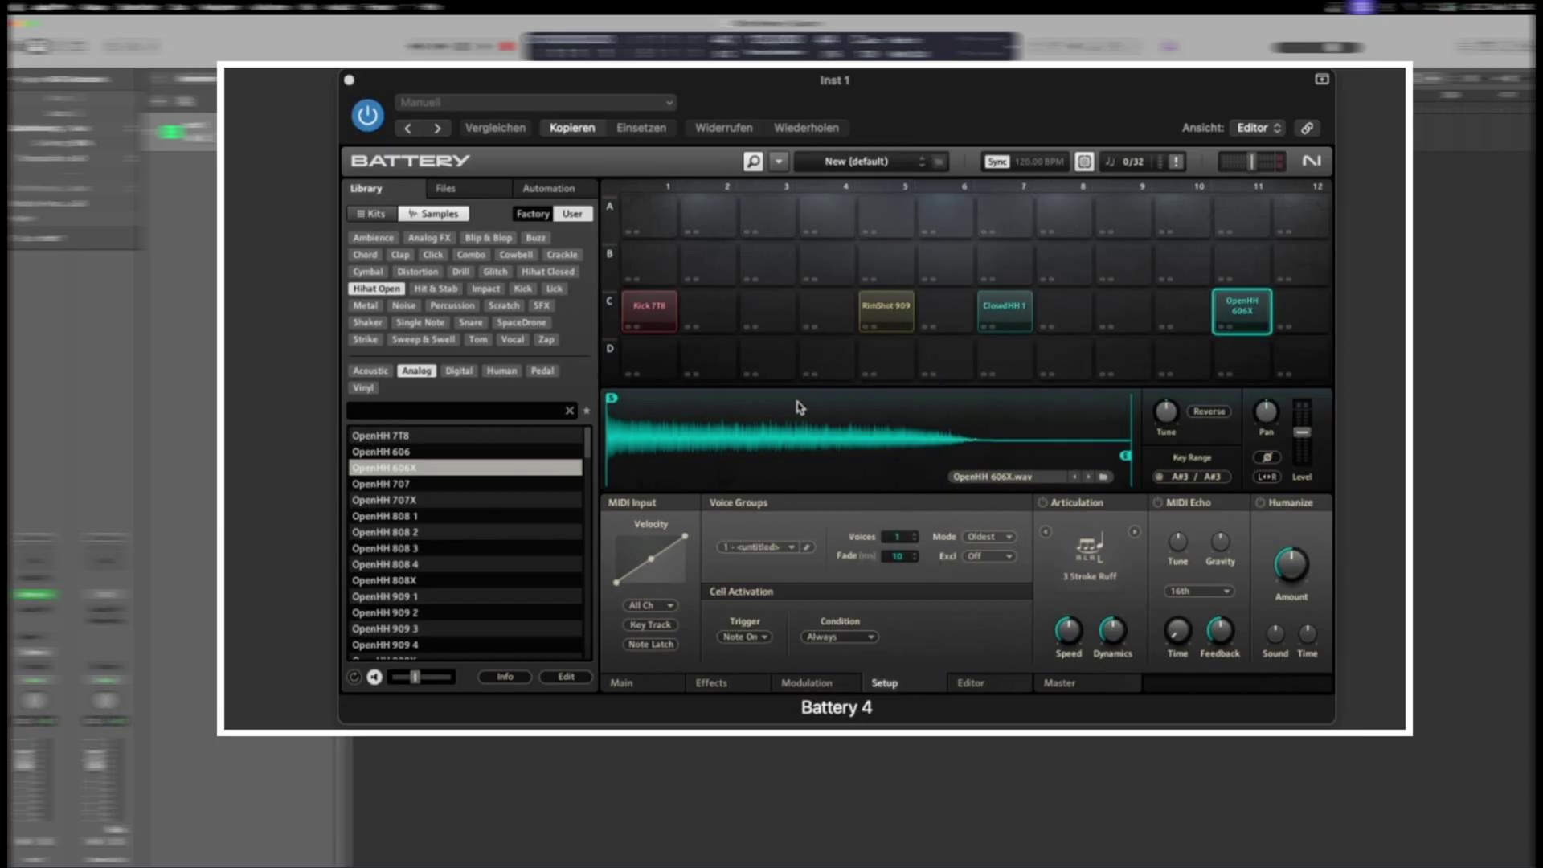
{"action": "left_click", "coordinate": [746, 550]}
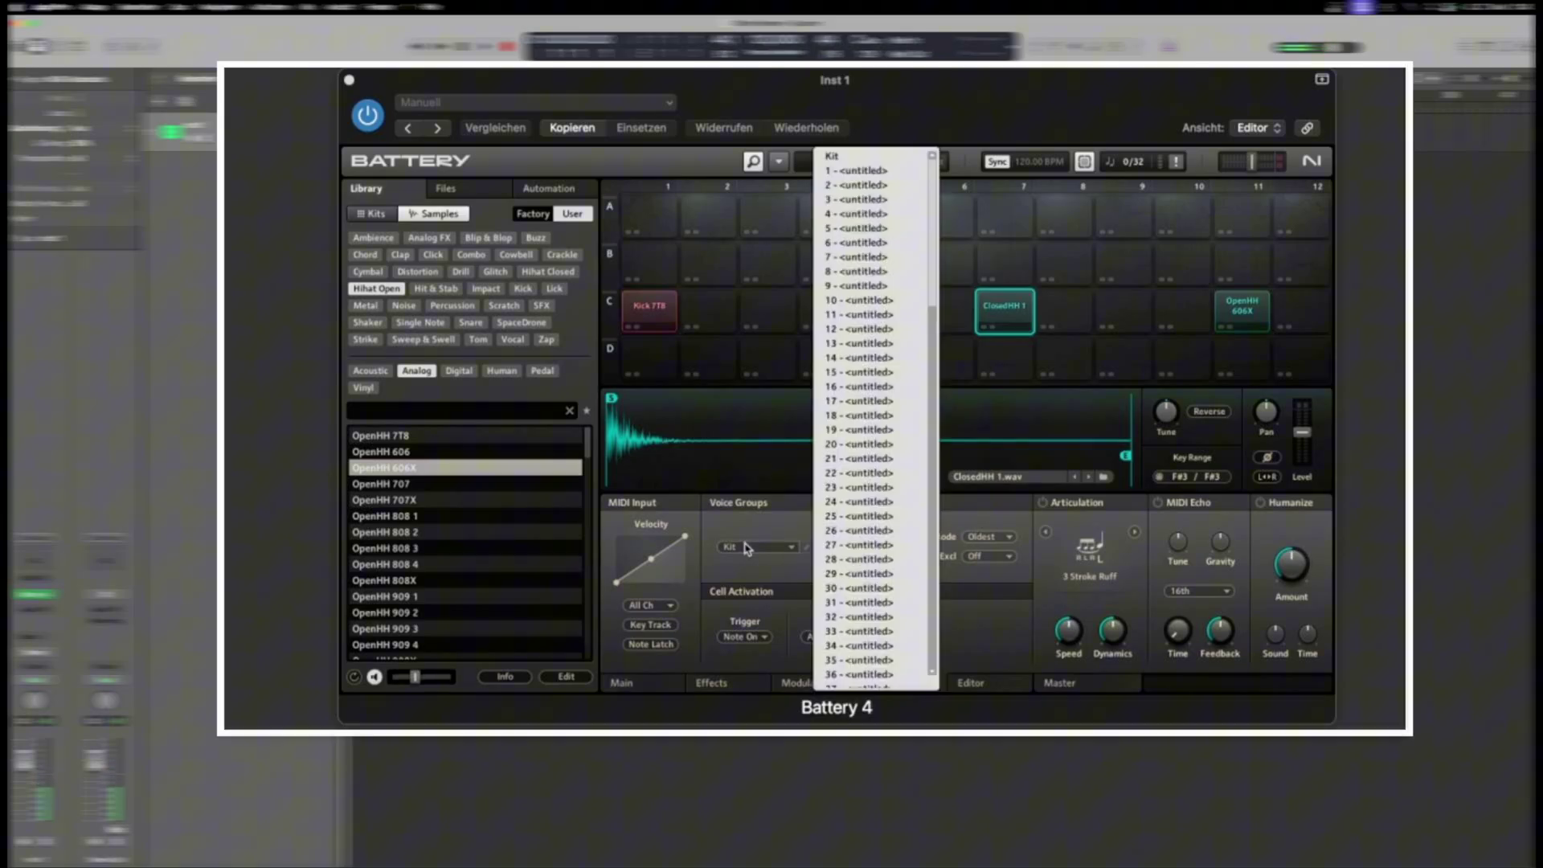
{"action": "left_click", "coordinate": [868, 172]}
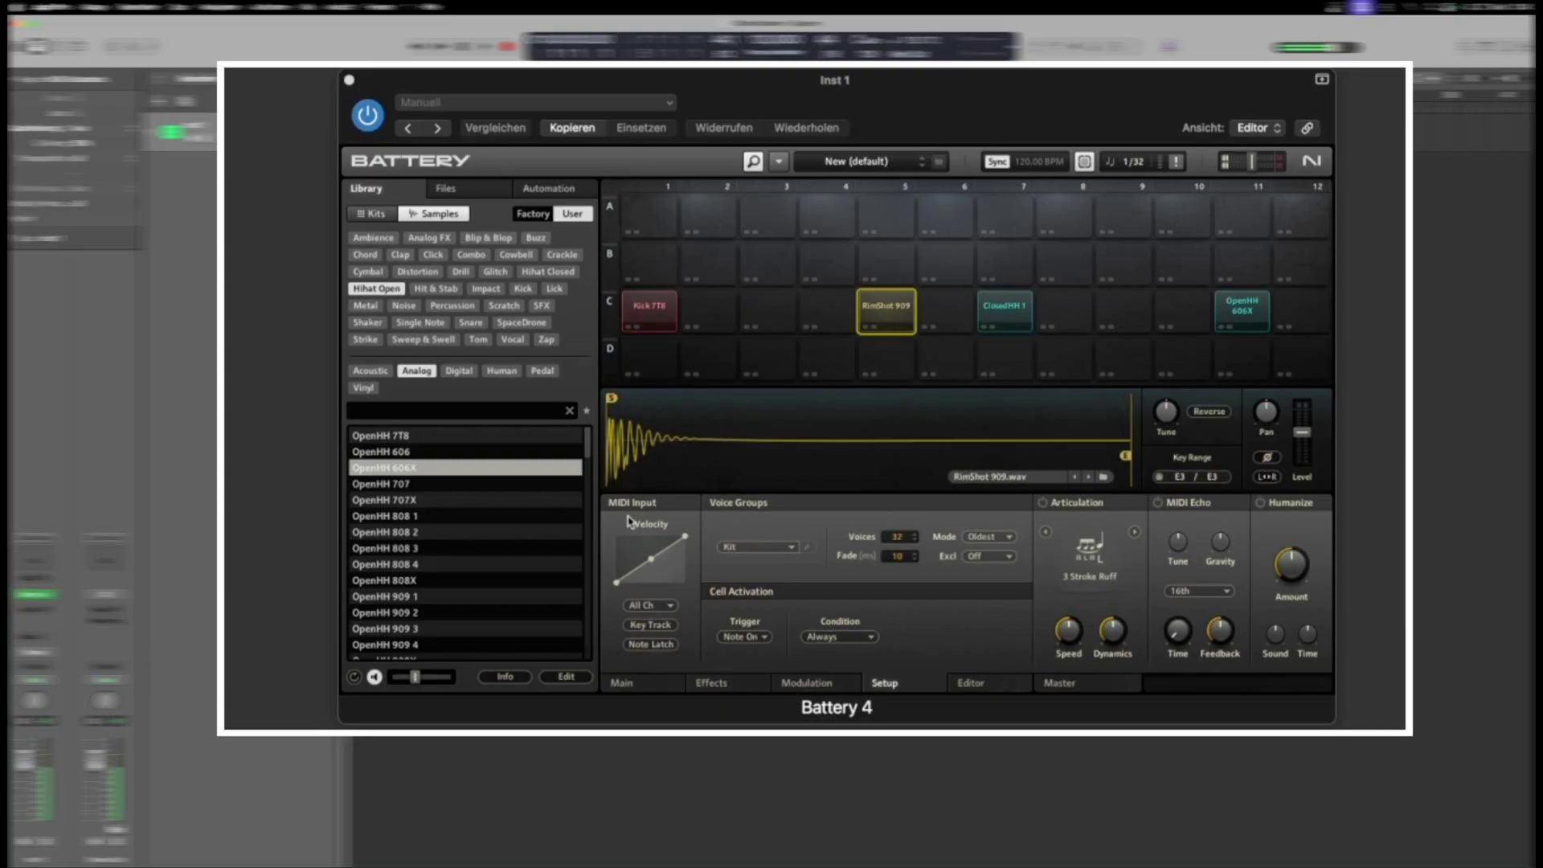
Route the Kick 7T8 cell to Direct Out St 1/2 and RimShot 909 to St 3/4
{"action": "left_click", "coordinate": [651, 312]}
{"action": "right_click", "coordinate": [651, 314]}
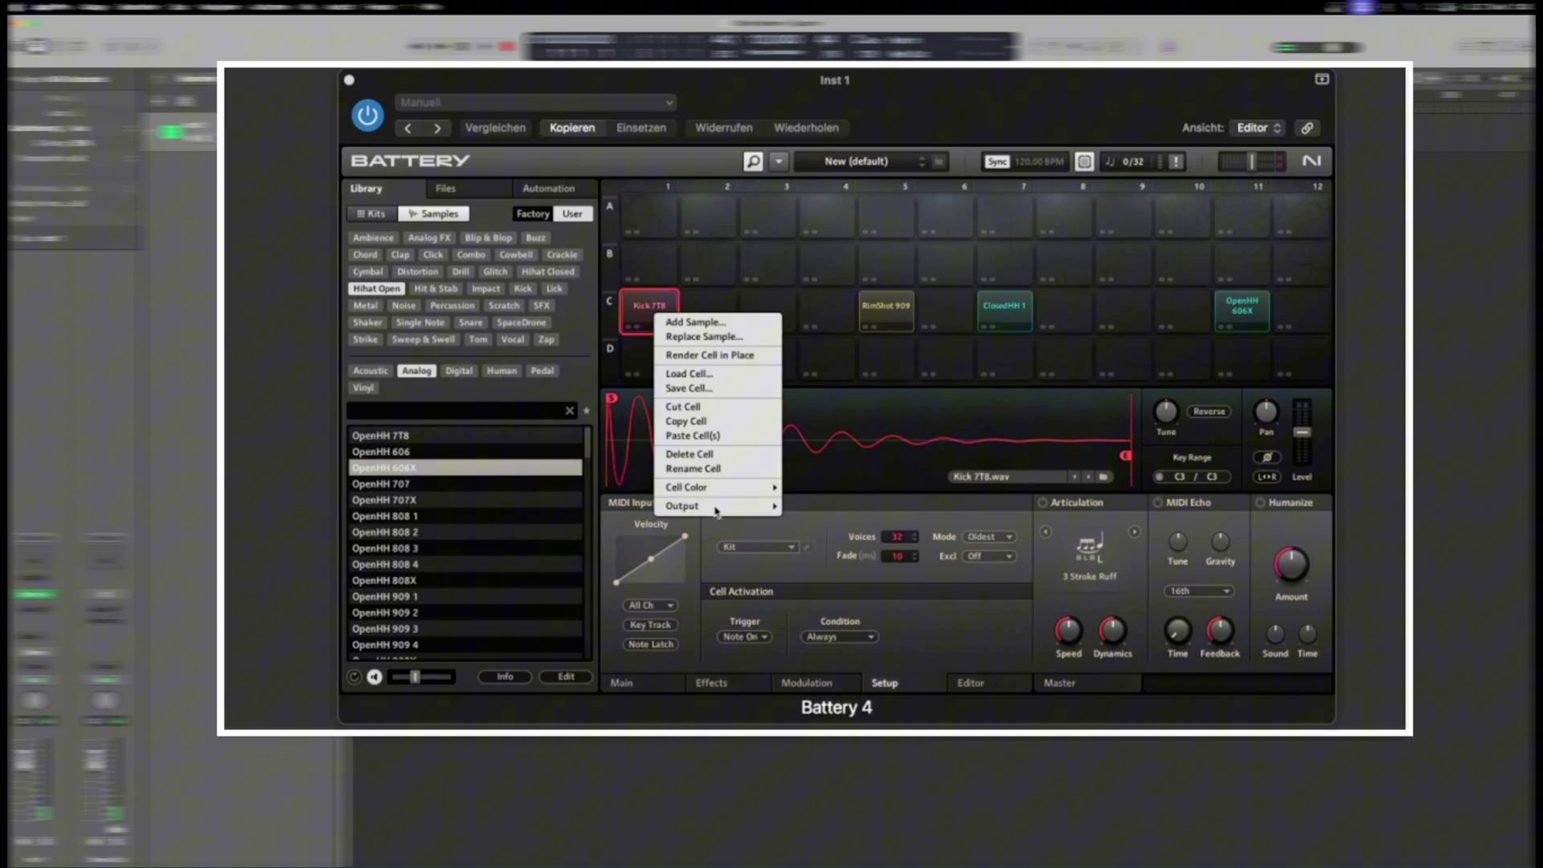
{"action": "mouse_move", "coordinate": [740, 513]}
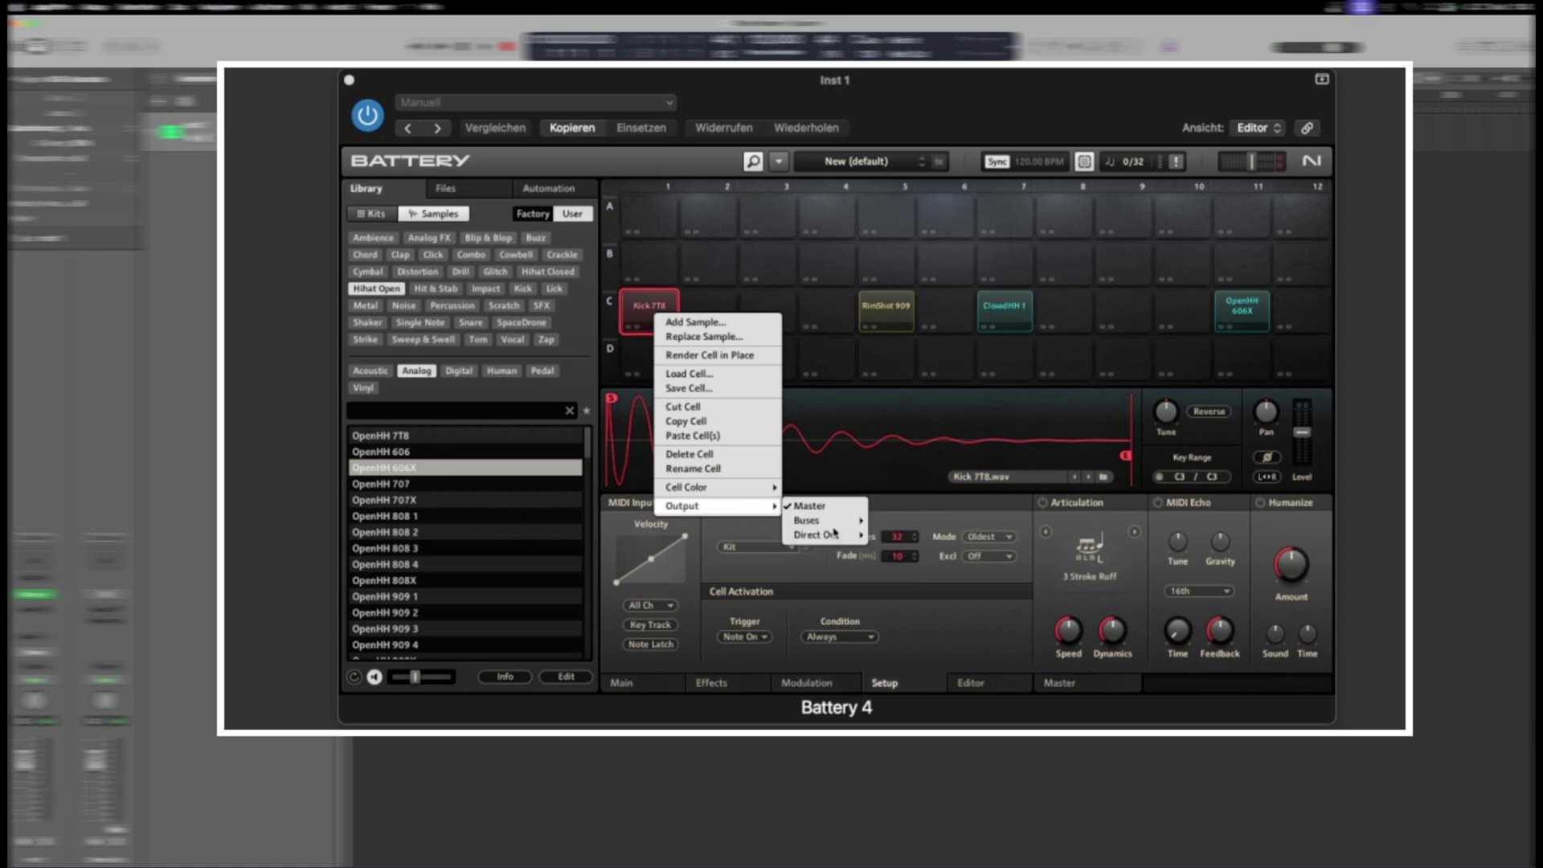
{"action": "mouse_move", "coordinate": [844, 540]}
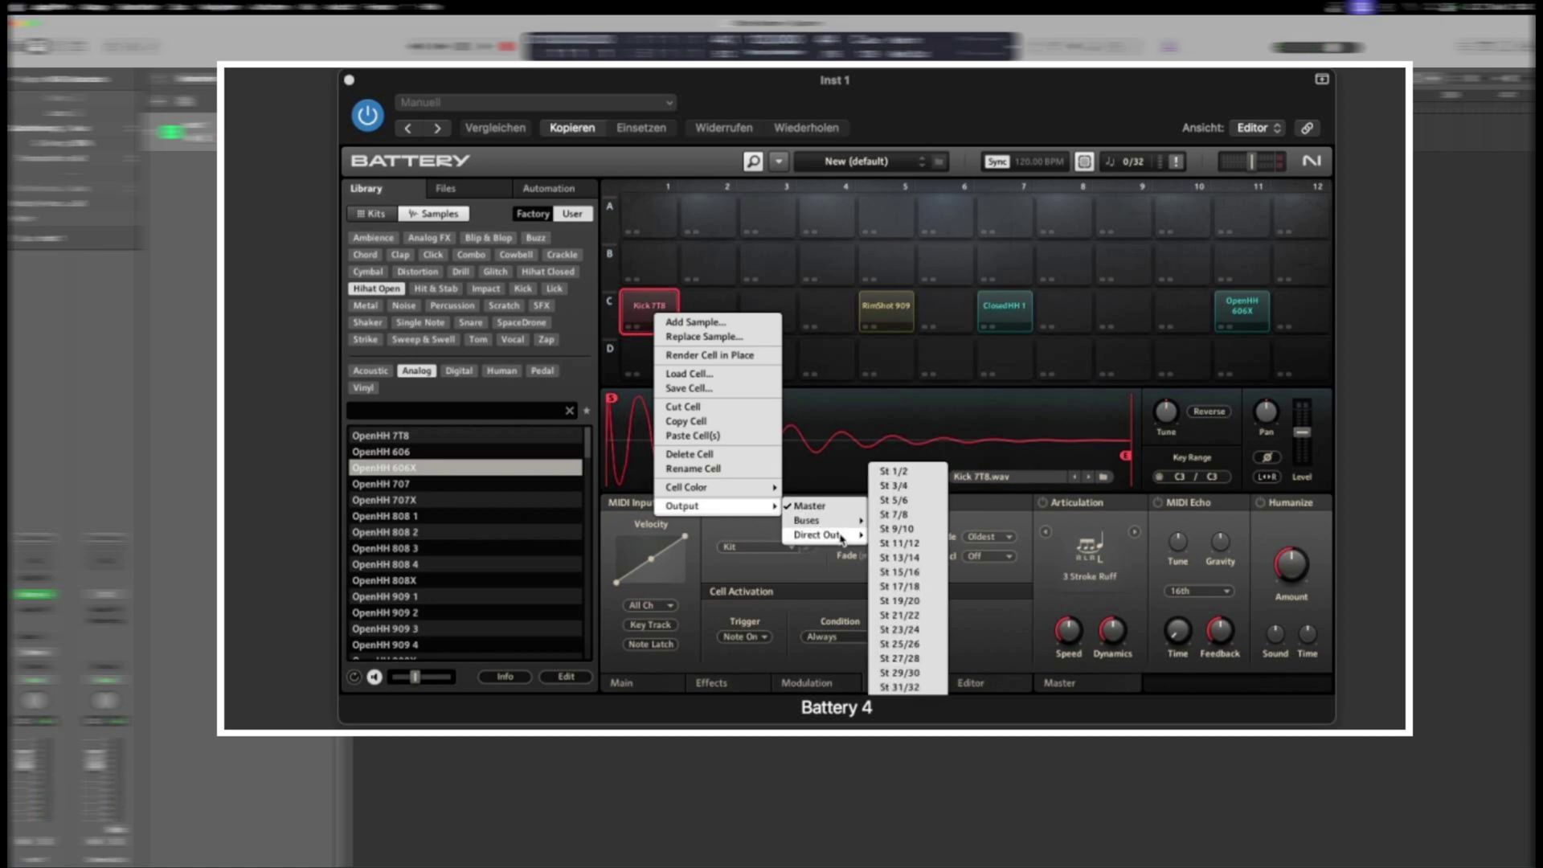
{"action": "left_click", "coordinate": [897, 472]}
{"action": "left_click", "coordinate": [887, 312]}
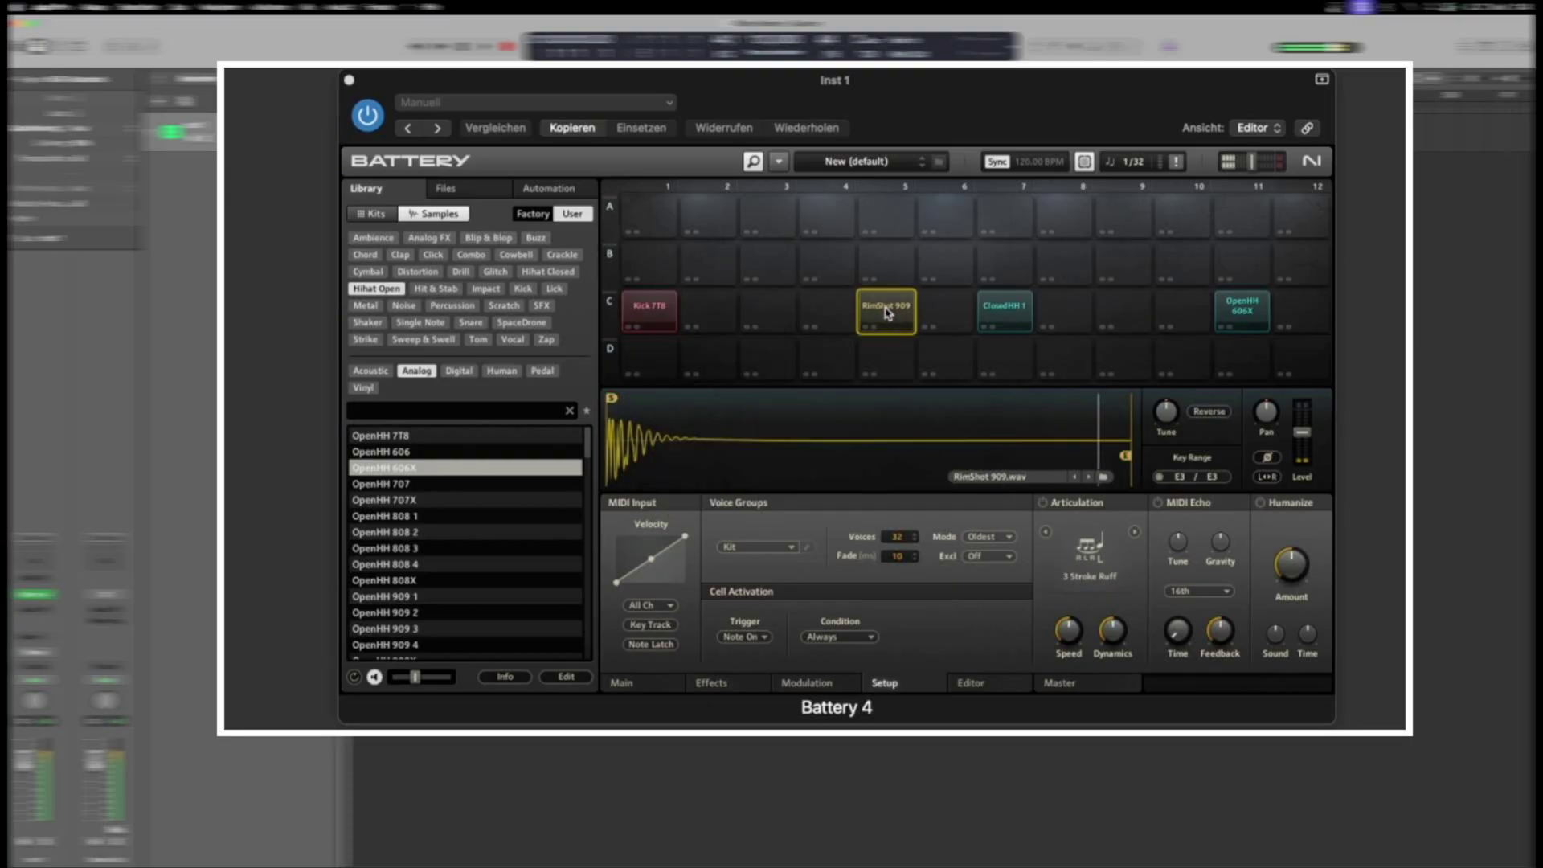
{"action": "right_click", "coordinate": [887, 312]}
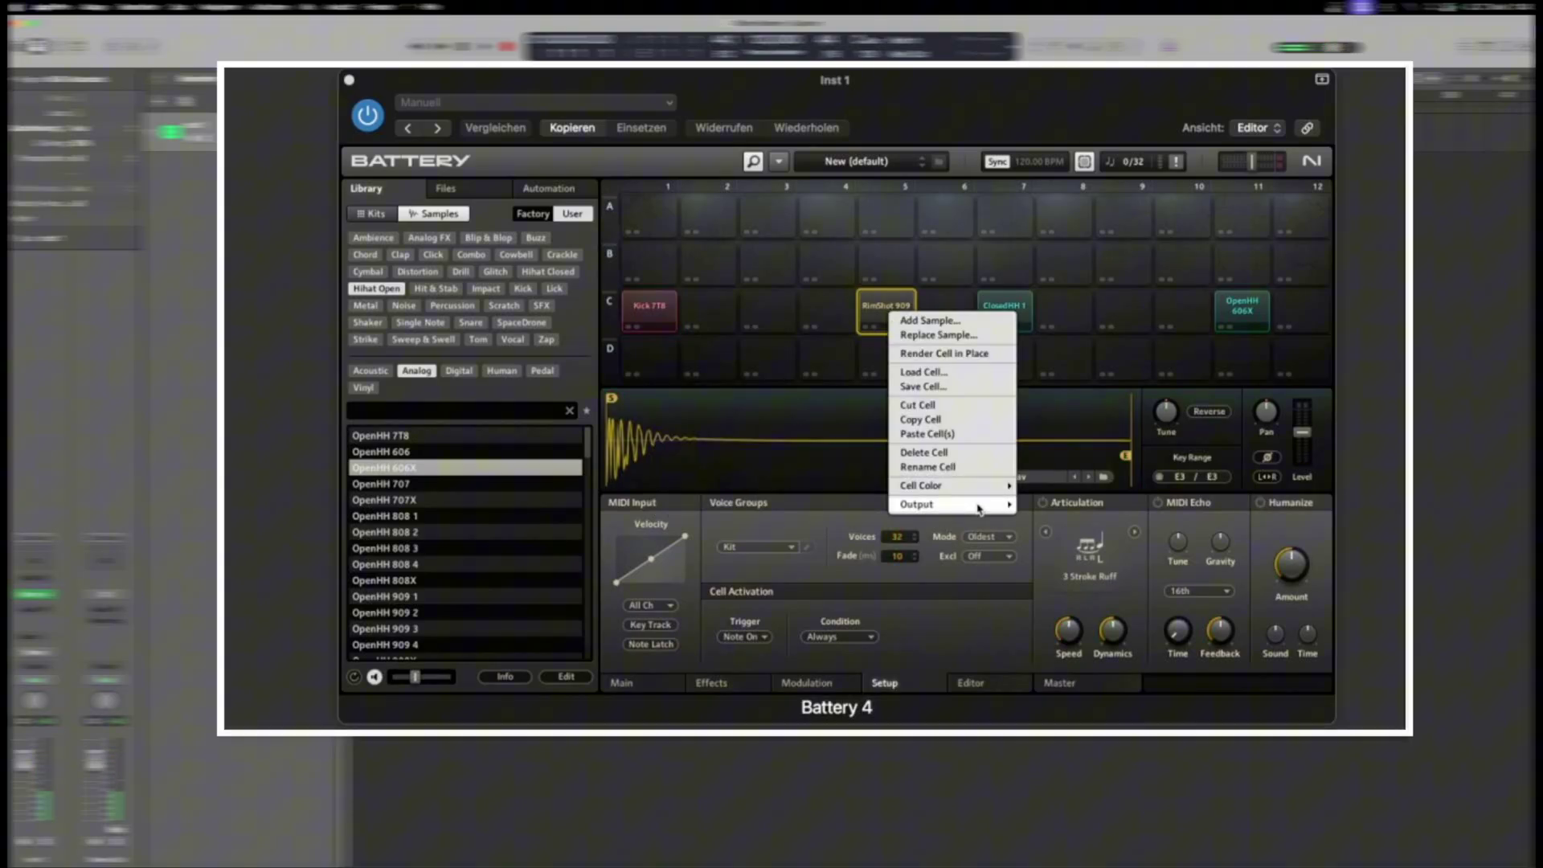
{"action": "mouse_move", "coordinate": [1009, 503]}
{"action": "mouse_move", "coordinate": [1078, 536]}
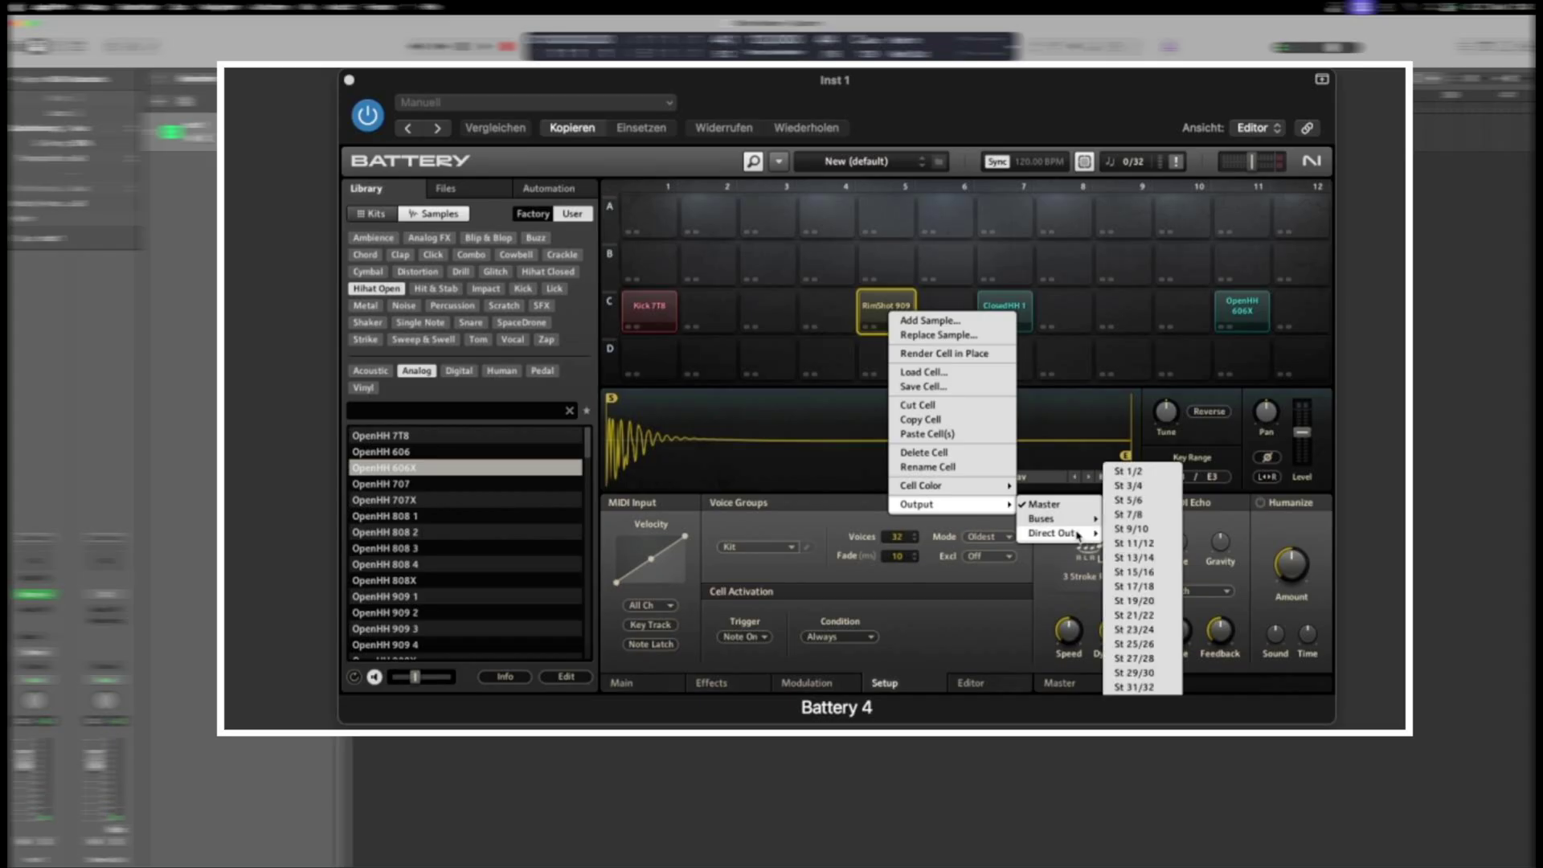
{"action": "left_click", "coordinate": [1128, 486]}
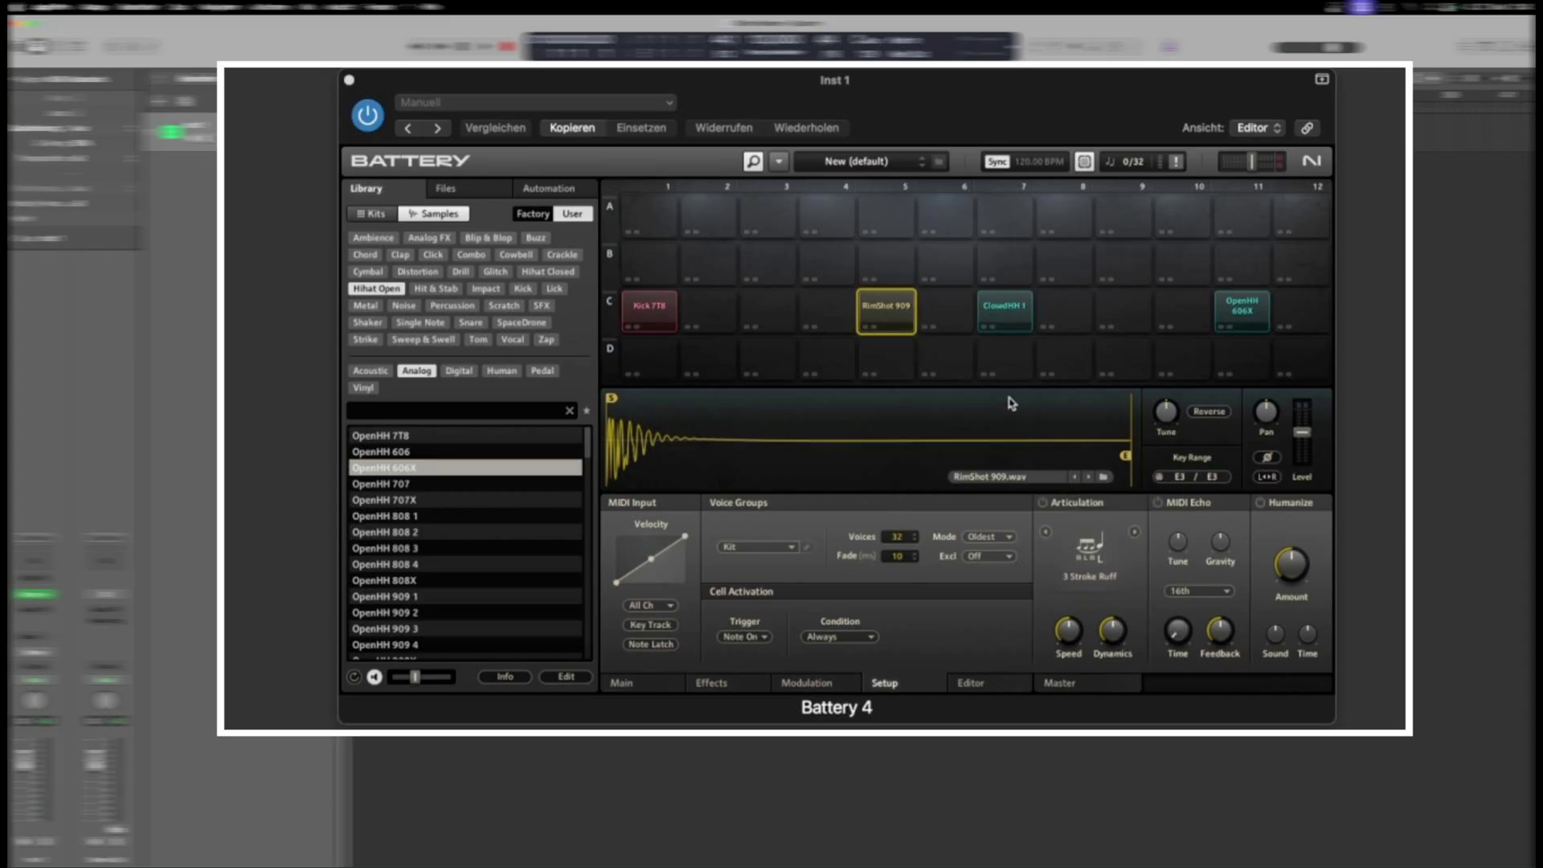
Route ClosedHH 1 to Direct Out St 5/6 and send OpenHH 606X to a direct output too
{"action": "left_click", "coordinate": [1010, 322]}
{"action": "right_click", "coordinate": [1010, 321]}
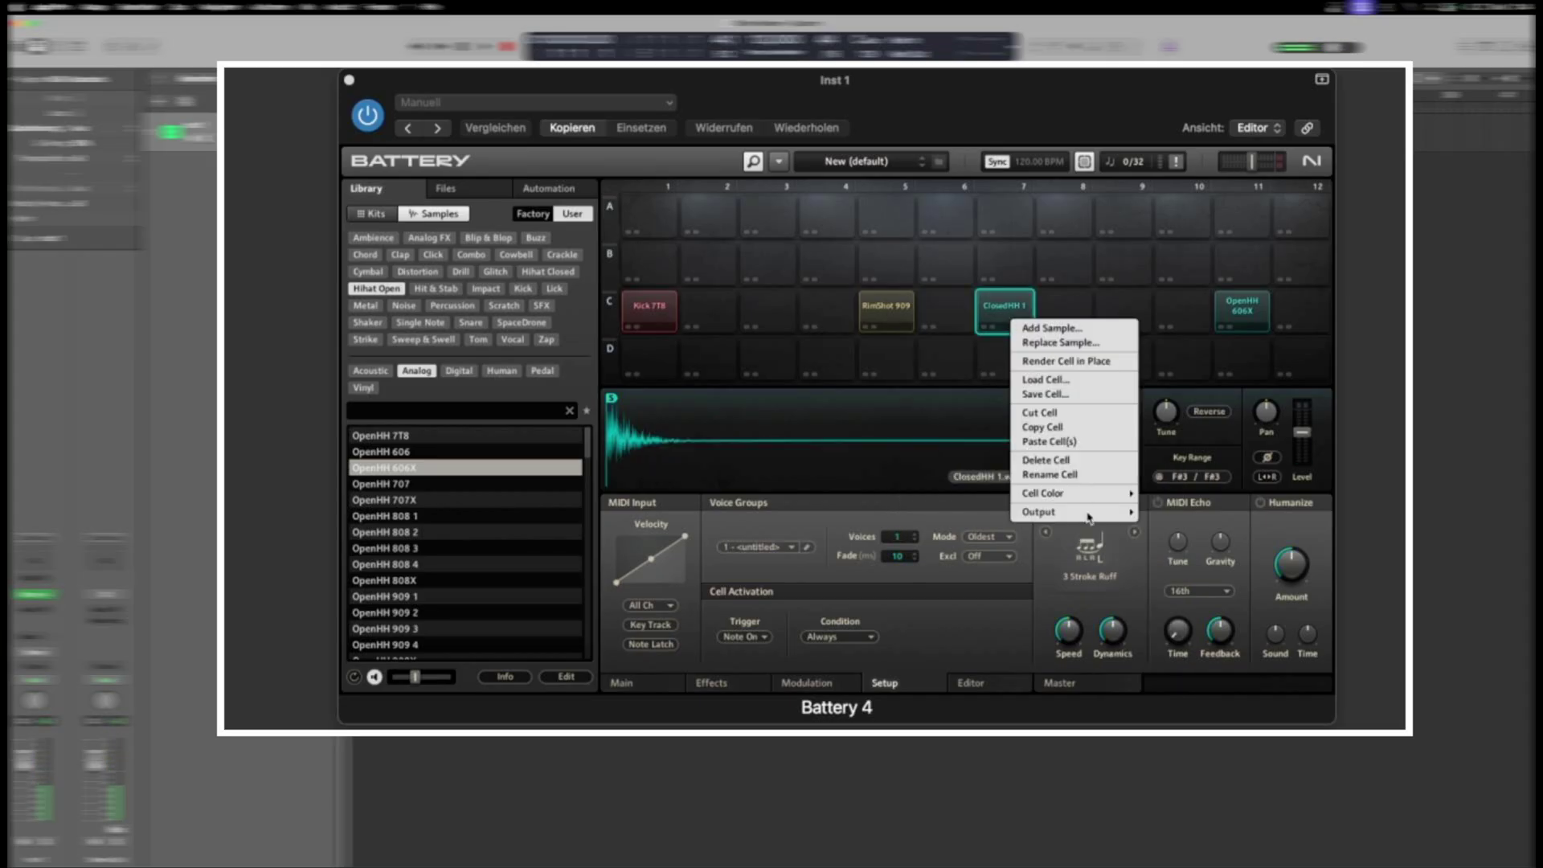
{"action": "mouse_move", "coordinate": [1084, 514]}
{"action": "mouse_move", "coordinate": [1174, 544]}
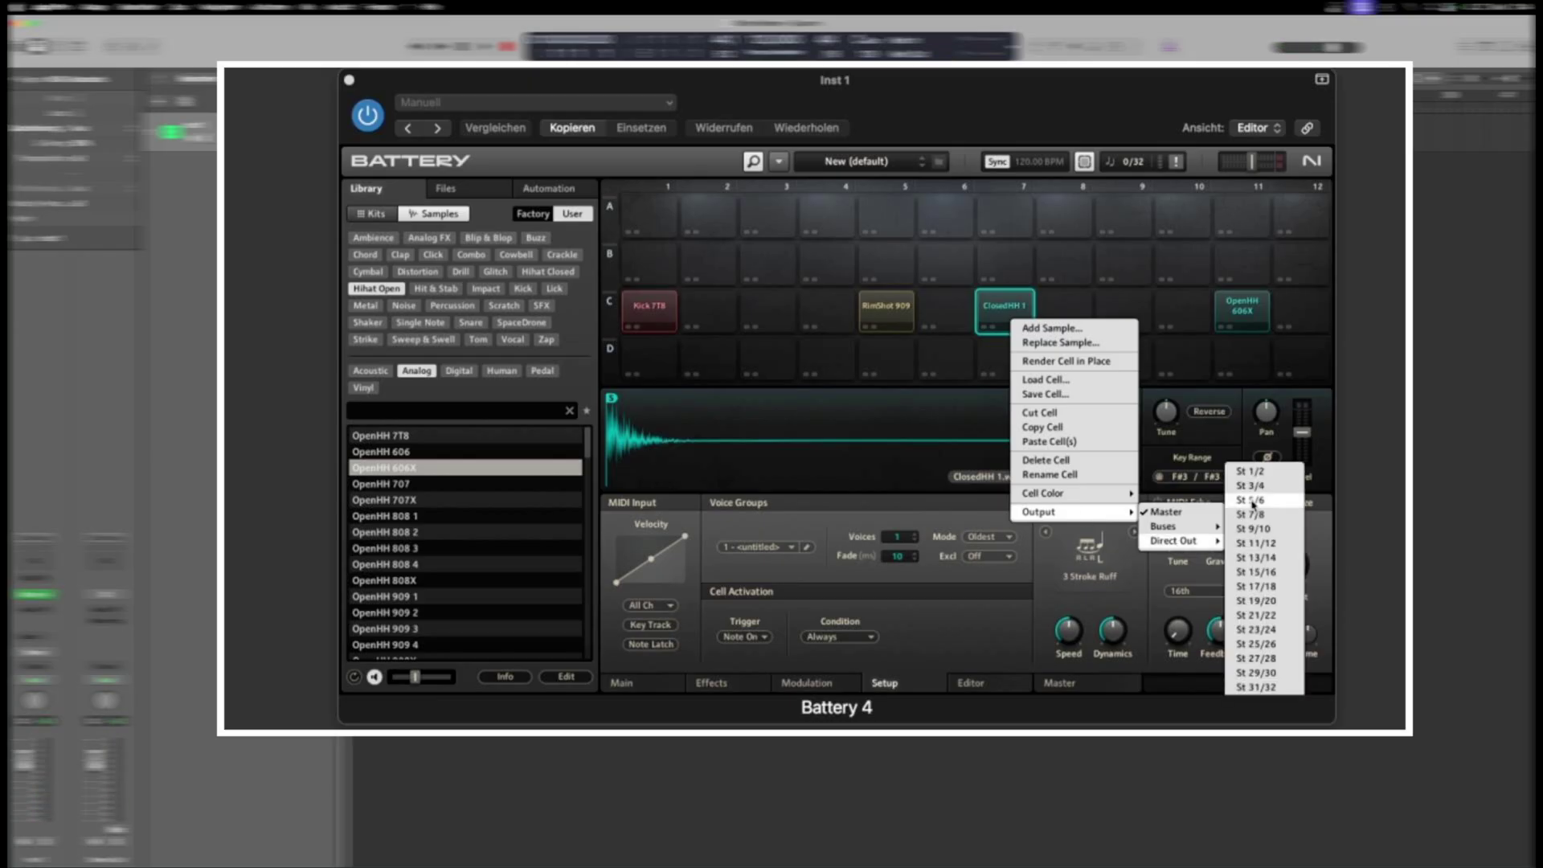
{"action": "left_click", "coordinate": [1252, 501]}
{"action": "right_click", "coordinate": [1236, 303]}
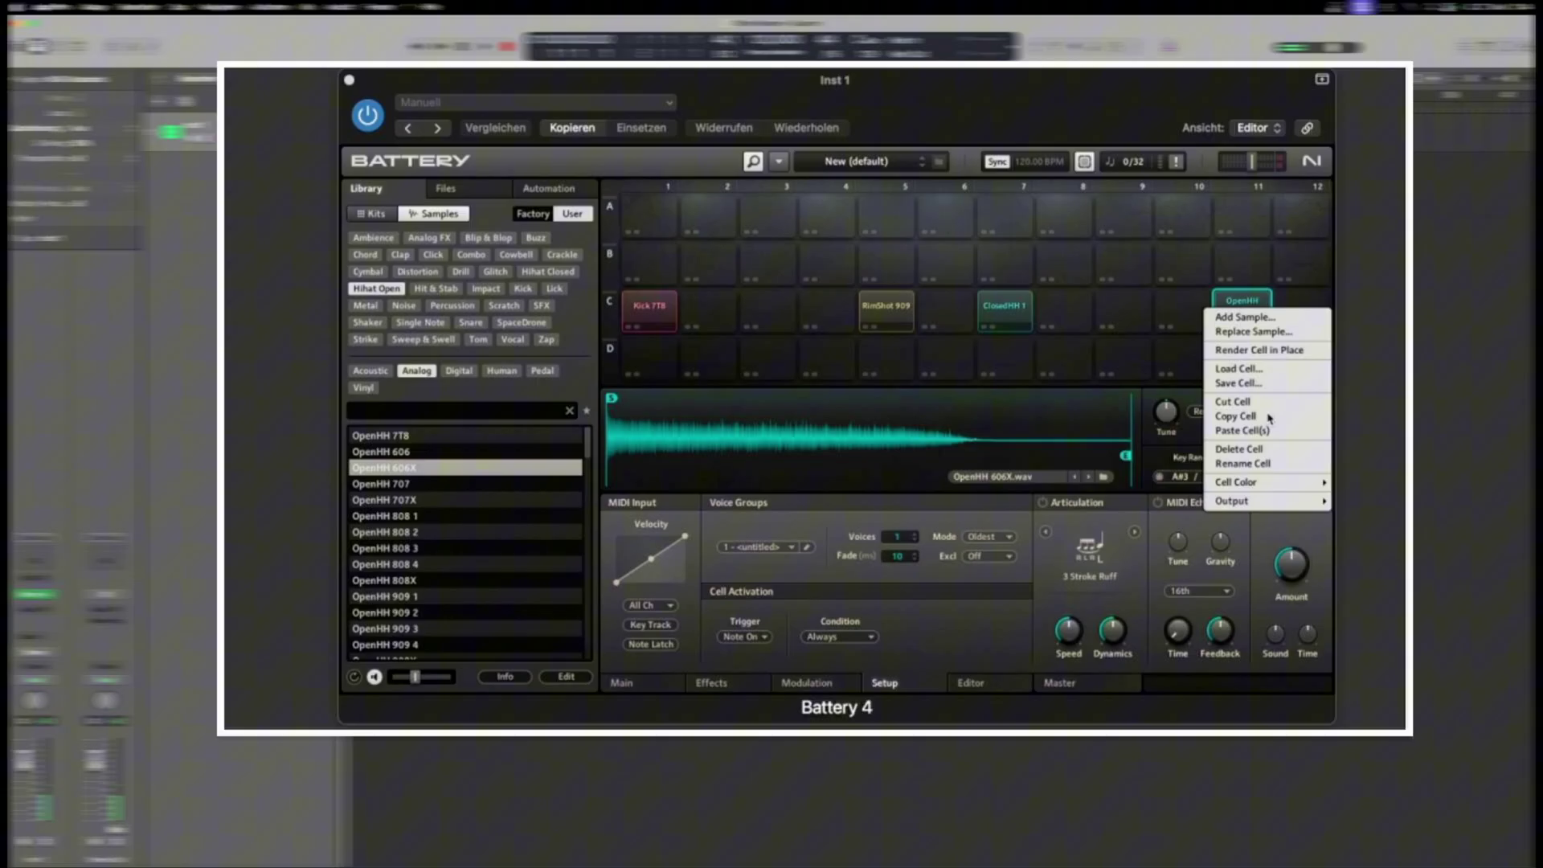
{"action": "mouse_move", "coordinate": [1254, 508]}
{"action": "mouse_move", "coordinate": [1168, 532]}
{"action": "left_click", "coordinate": [1242, 504]}
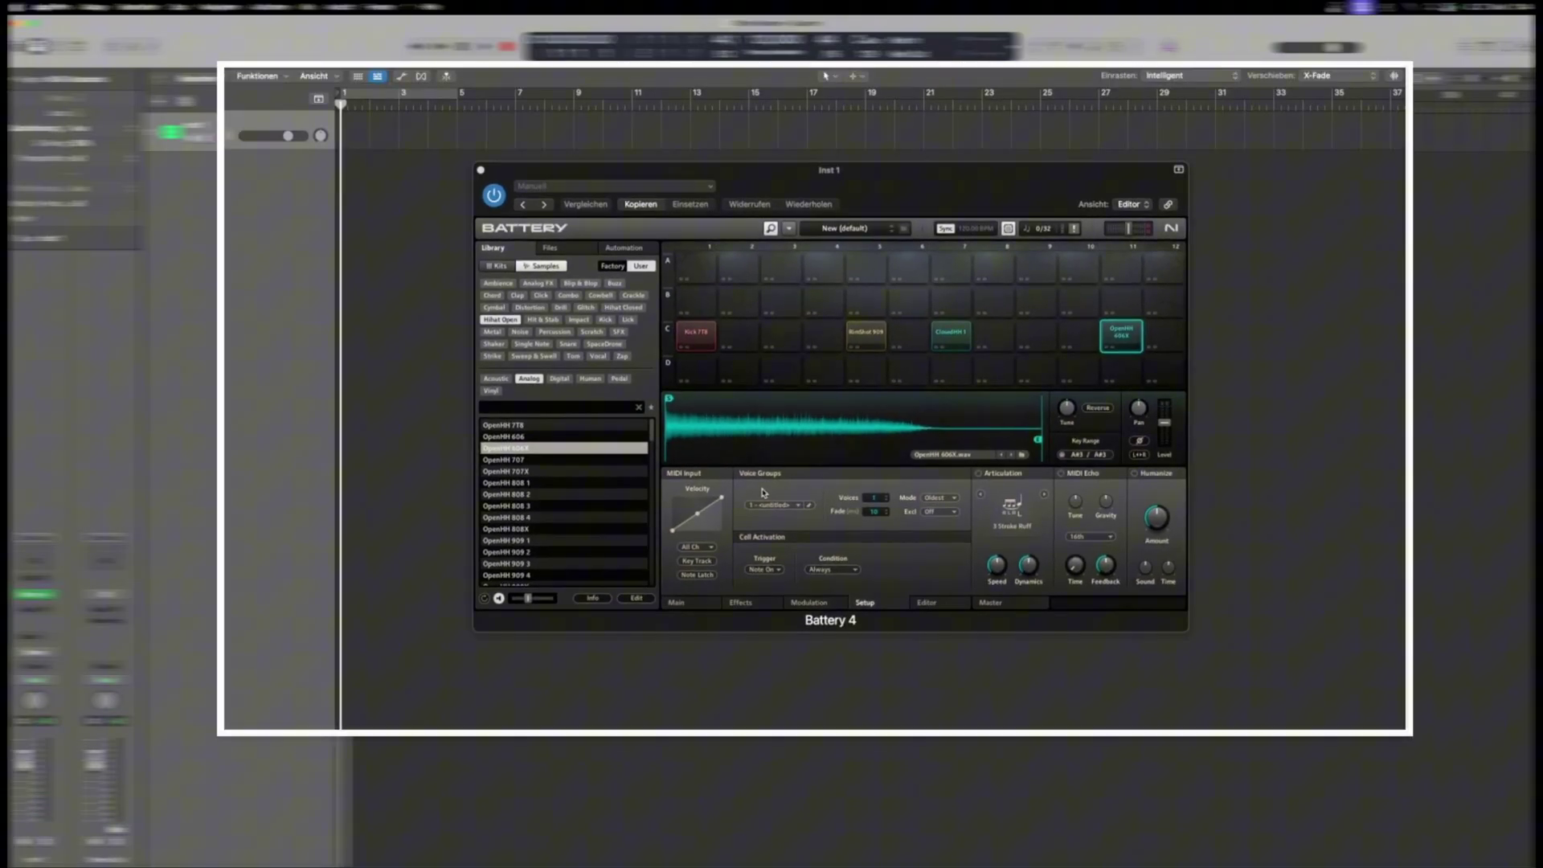
Open the mixer with X and add Aux 1 and Aux 2 for Battery's outputs 3-4 and 5-6
{"action": "key", "text": "x"}
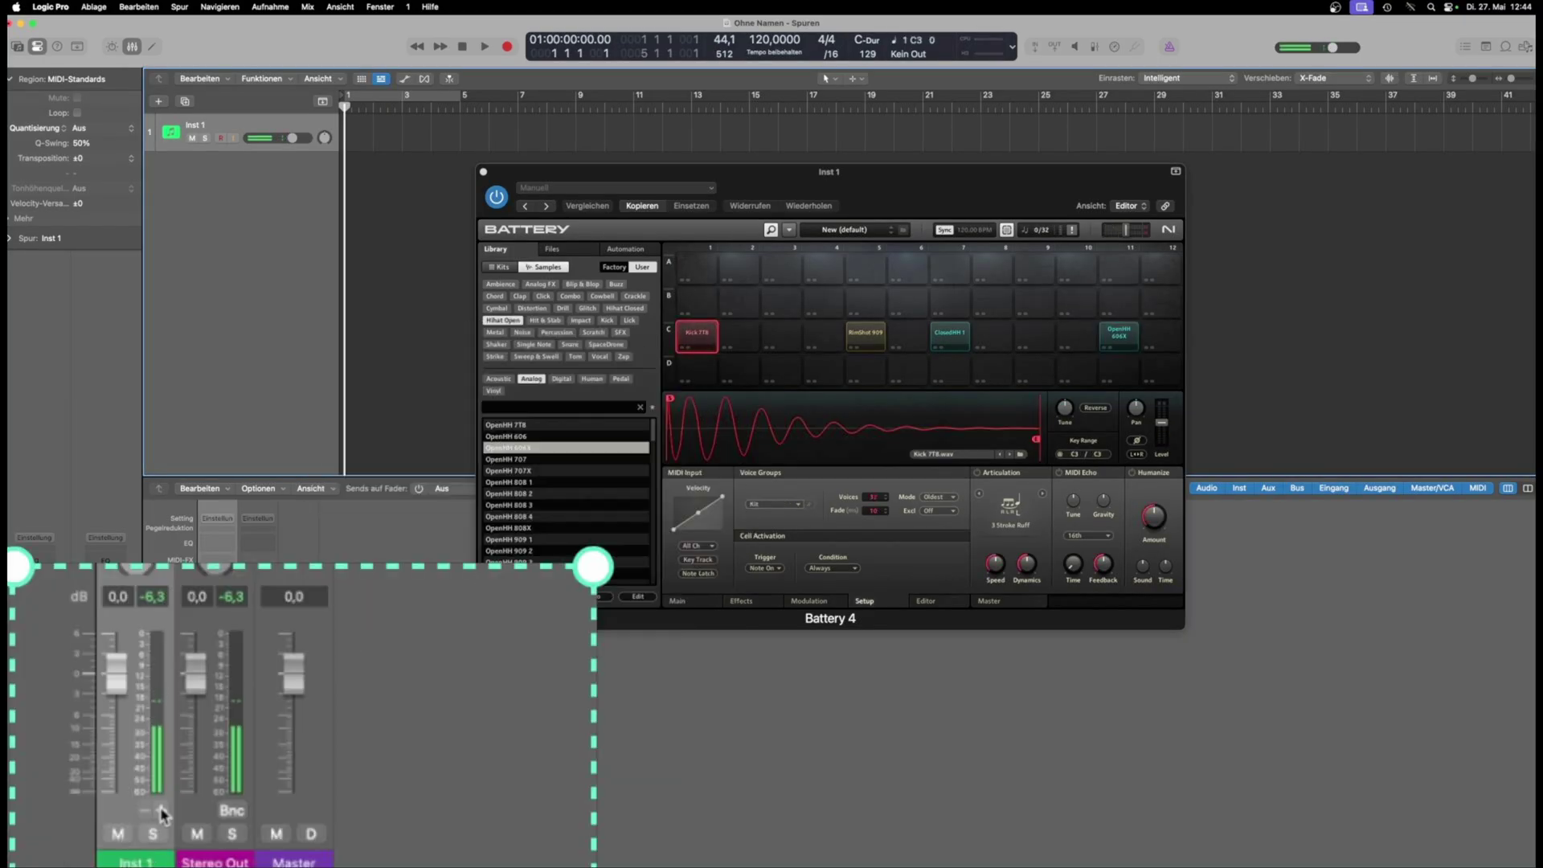
{"action": "left_click", "coordinate": [231, 834]}
{"action": "left_click", "coordinate": [161, 812]}
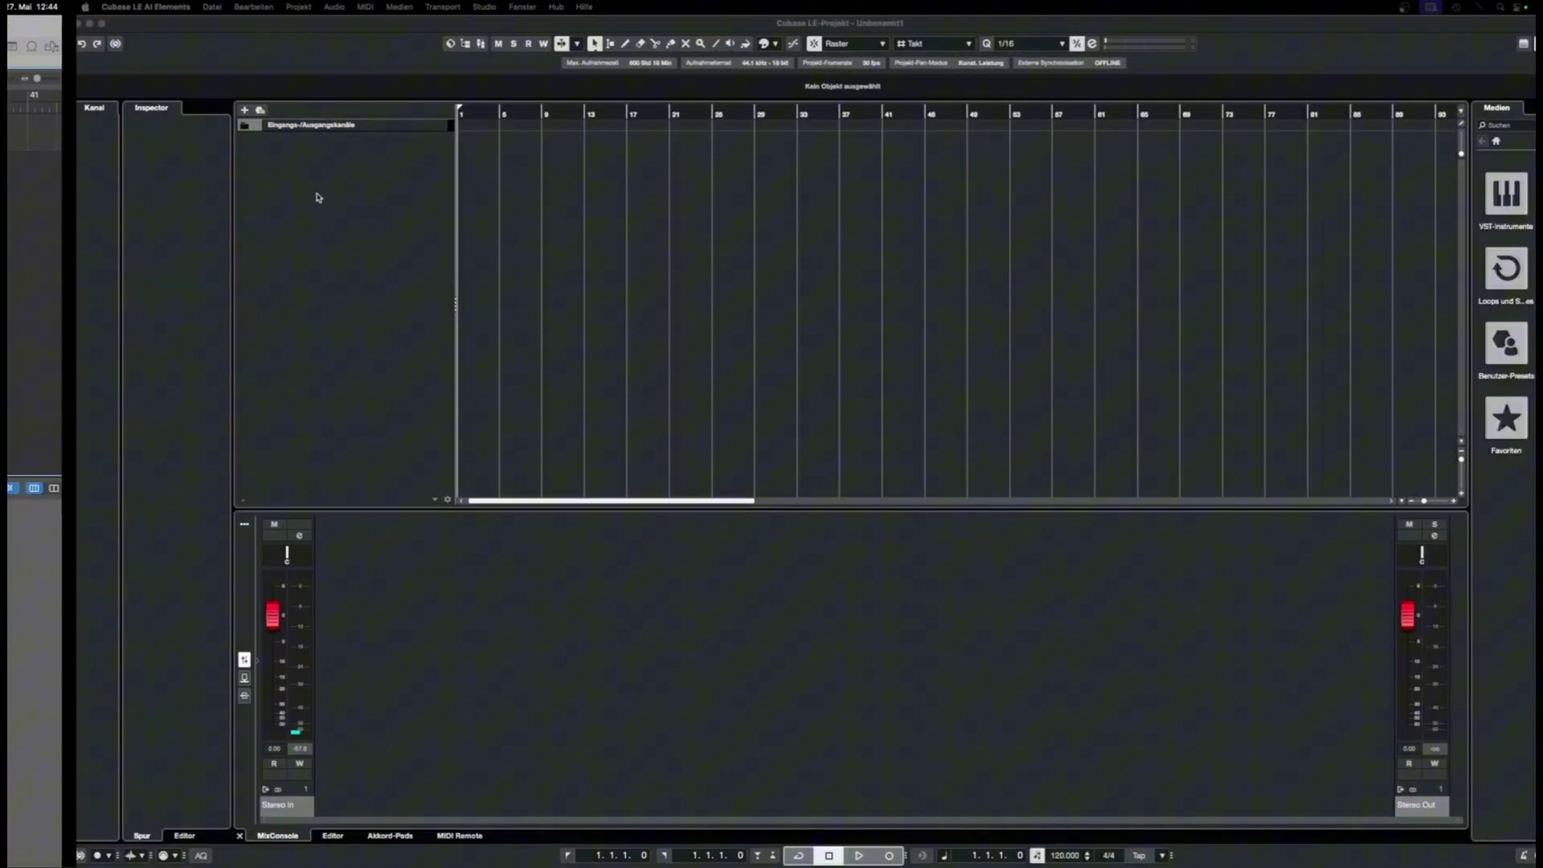
Add a Battery 4 instrument track and load OpenHH 606X into C11 and ClosedHH 606 2 into C7
{"action": "left_click", "coordinate": [176, 110]}
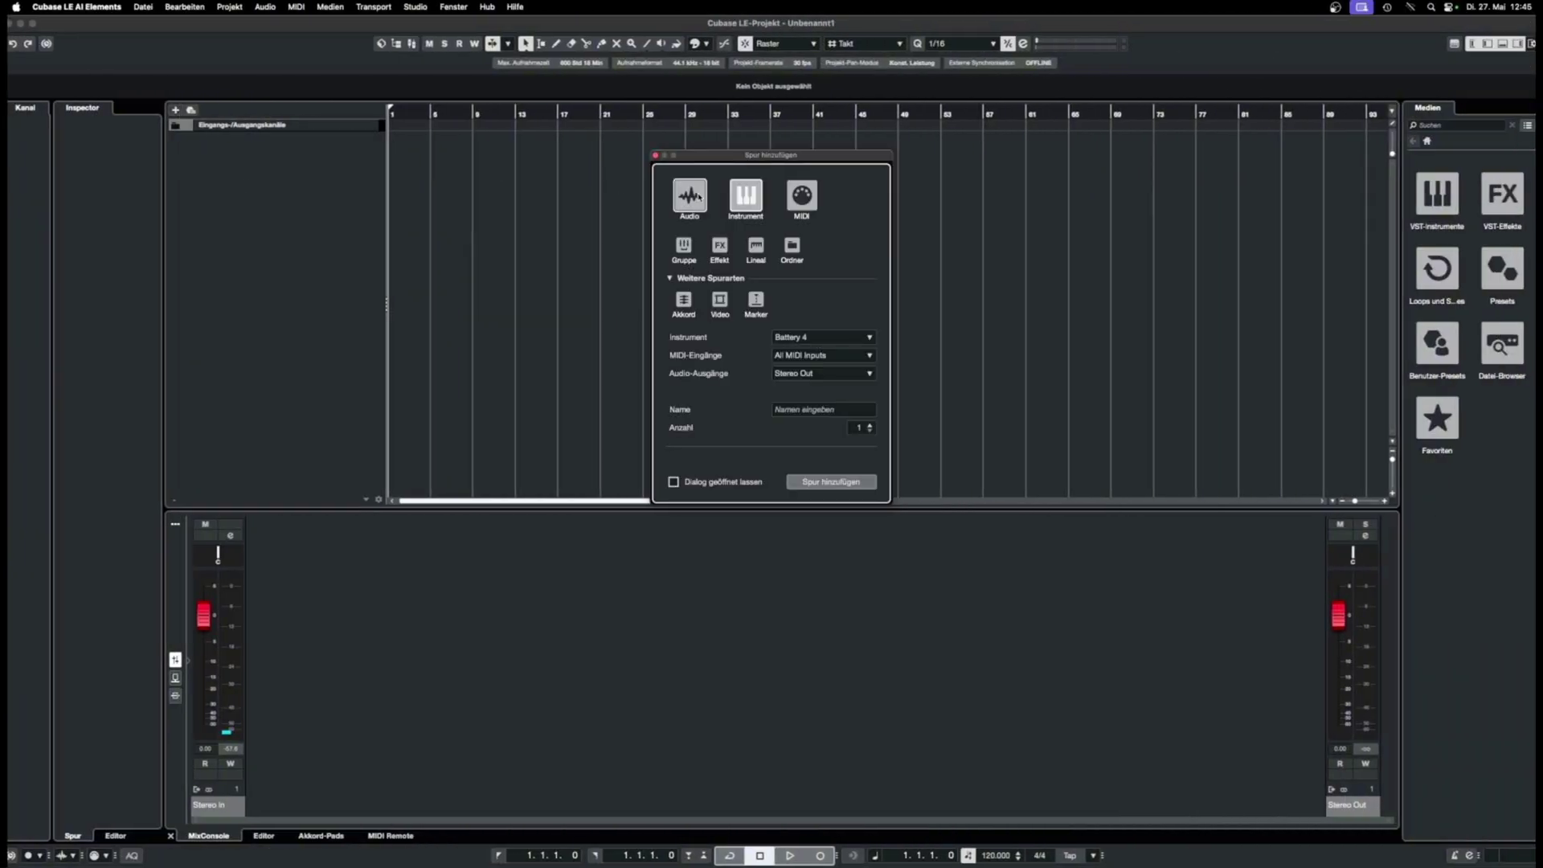
{"action": "left_click", "coordinate": [830, 484]}
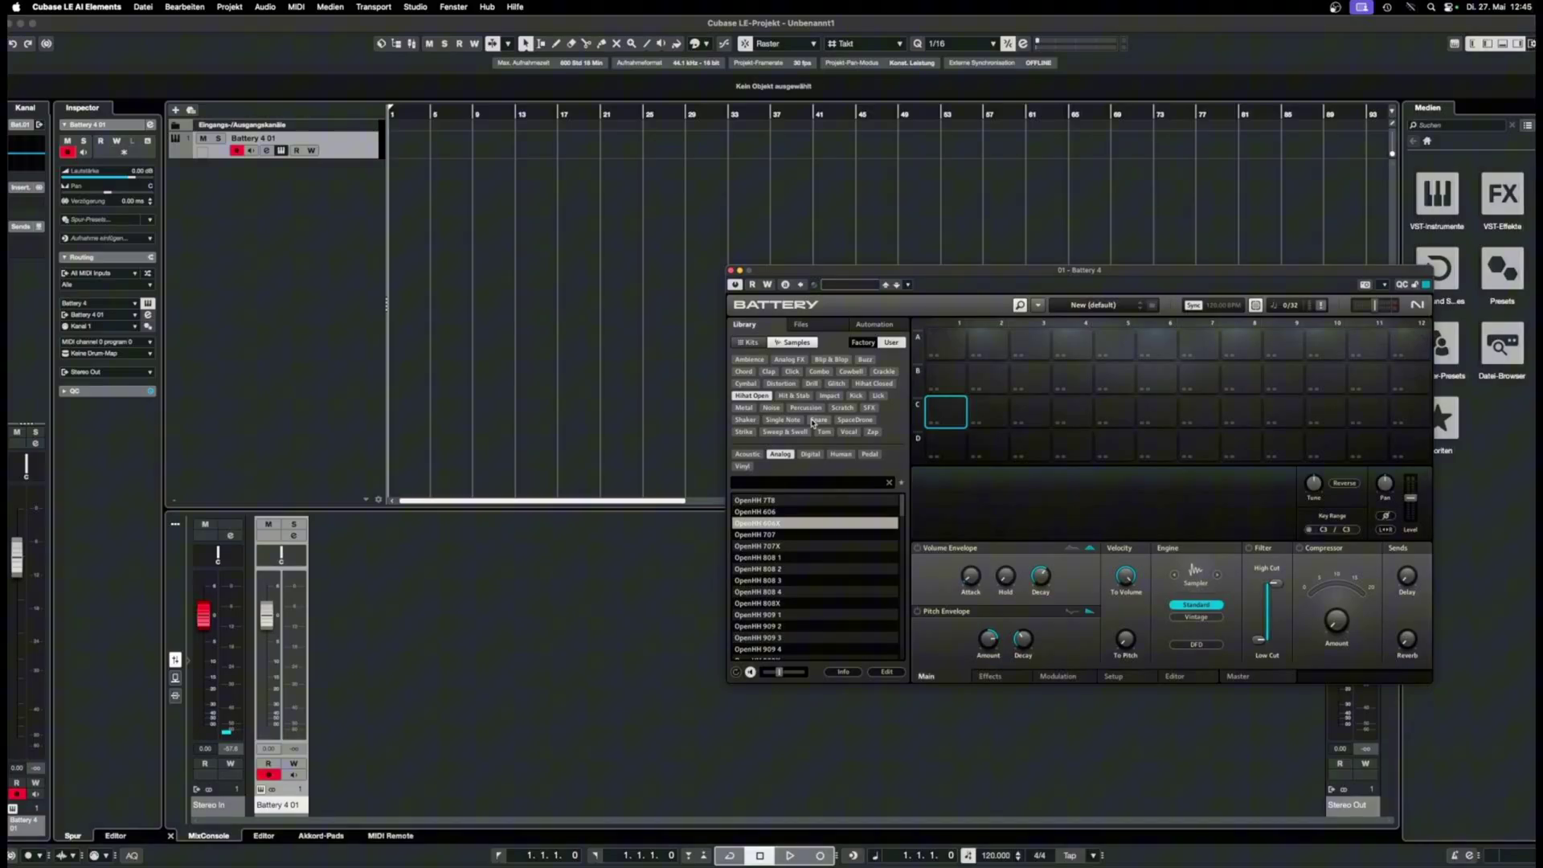
{"action": "double_click", "coordinate": [812, 523]}
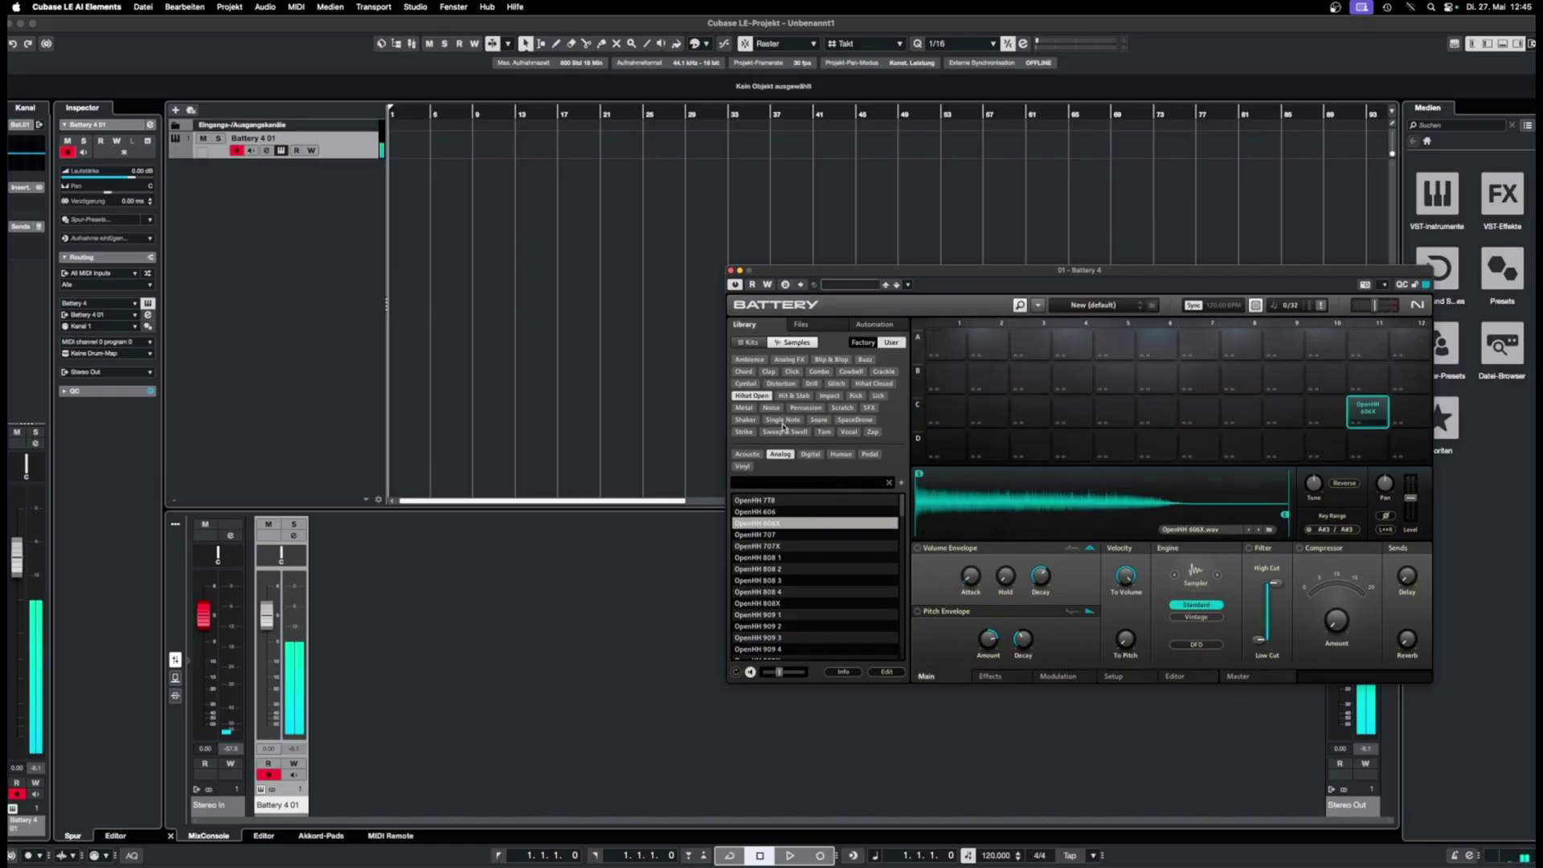
{"action": "left_click", "coordinate": [867, 386]}
{"action": "double_click", "coordinate": [760, 522]}
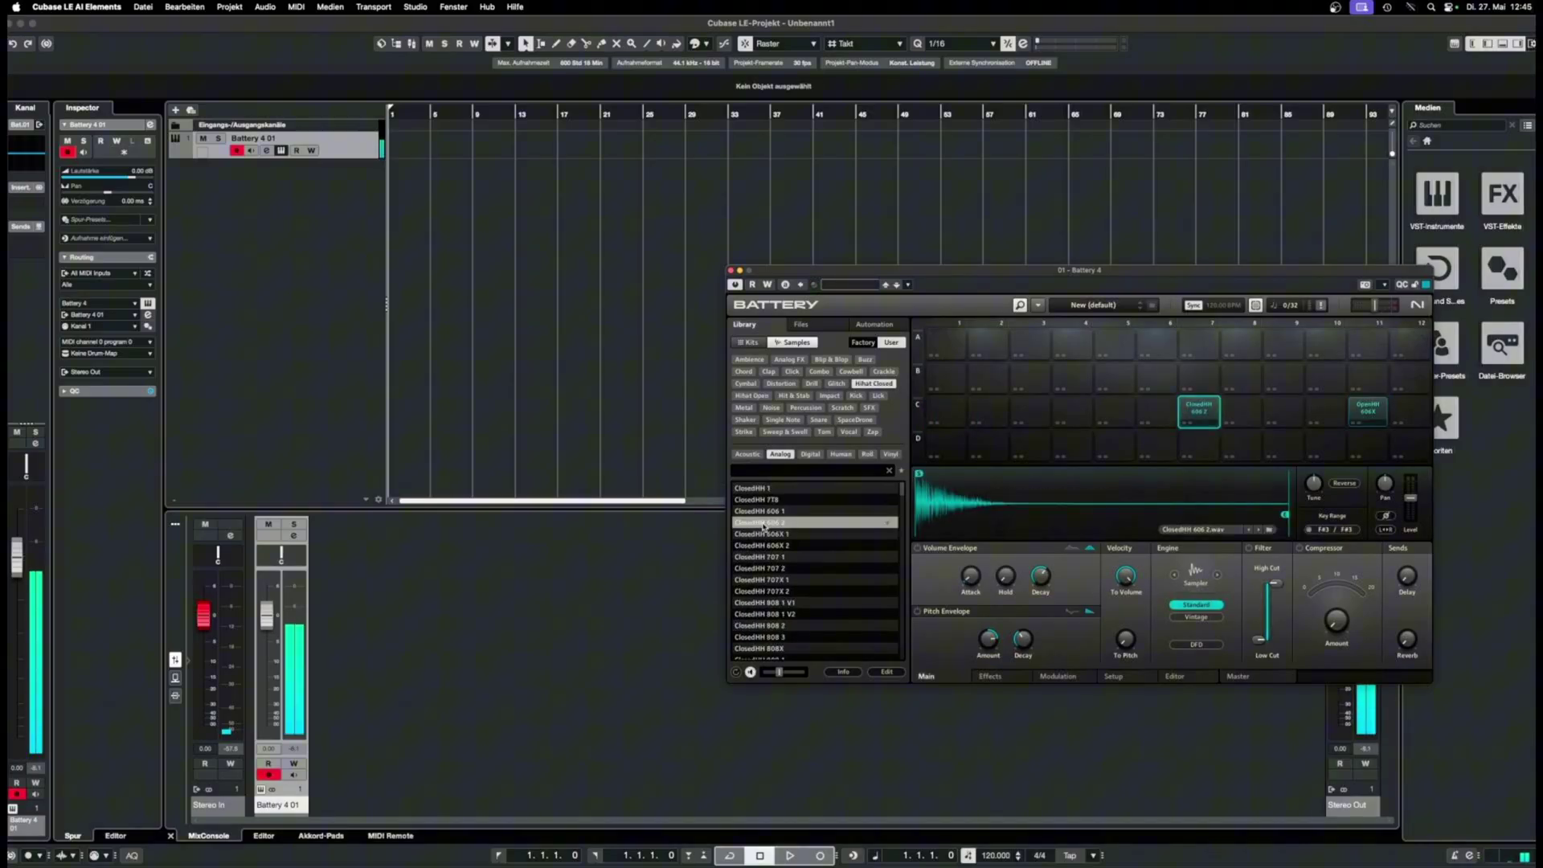
Load Snare DrumTraks 2 into pad C5 and a kick sample into C1, then hide Battery
{"action": "left_click", "coordinate": [818, 419]}
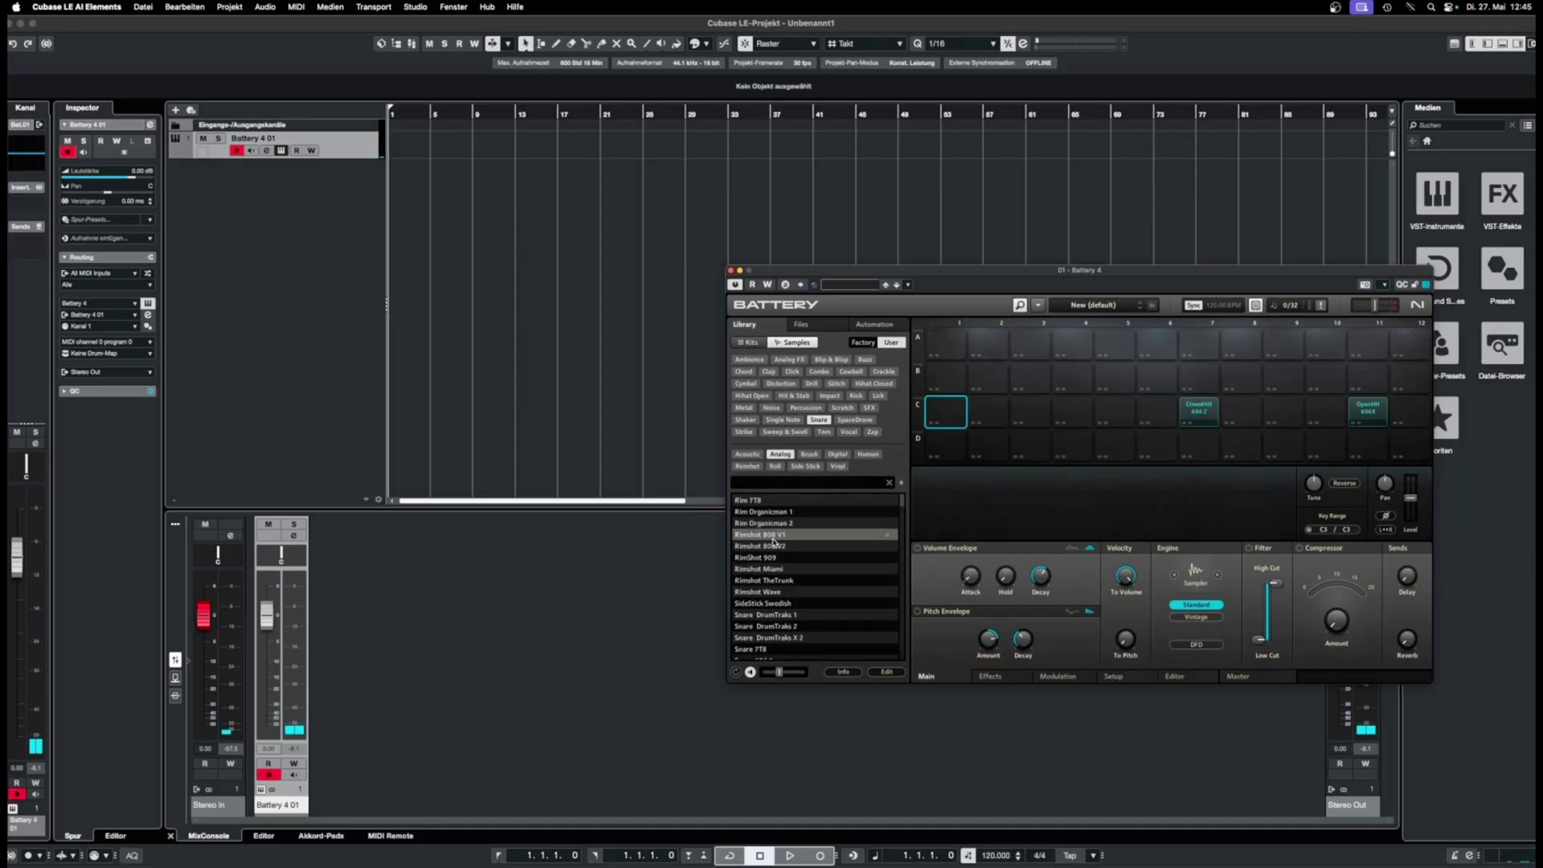
{"action": "double_click", "coordinate": [750, 626]}
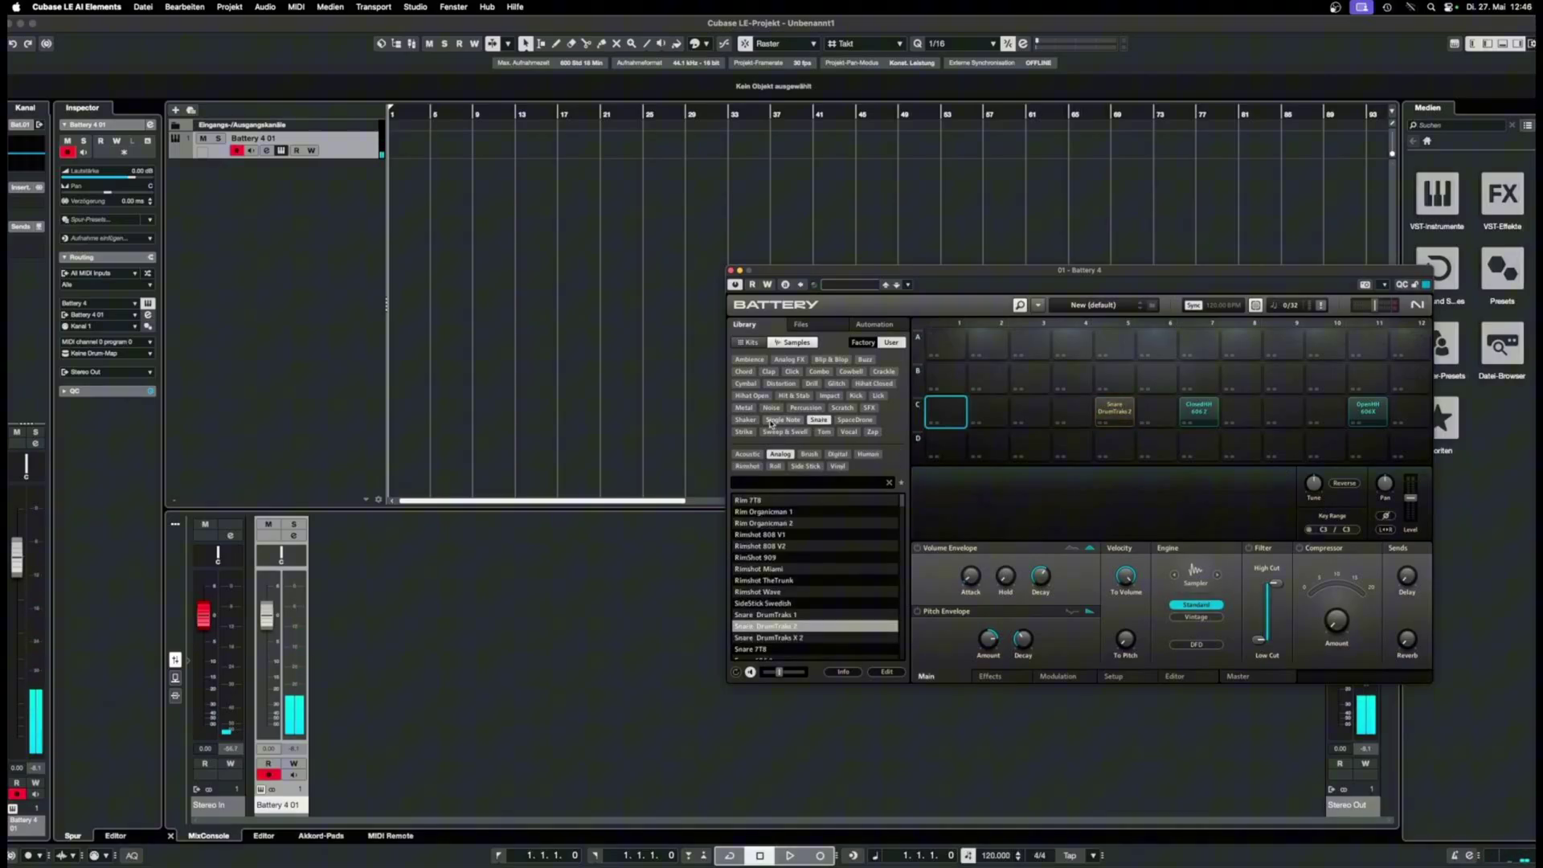
{"action": "left_click", "coordinate": [856, 395]}
{"action": "double_click", "coordinate": [755, 511]}
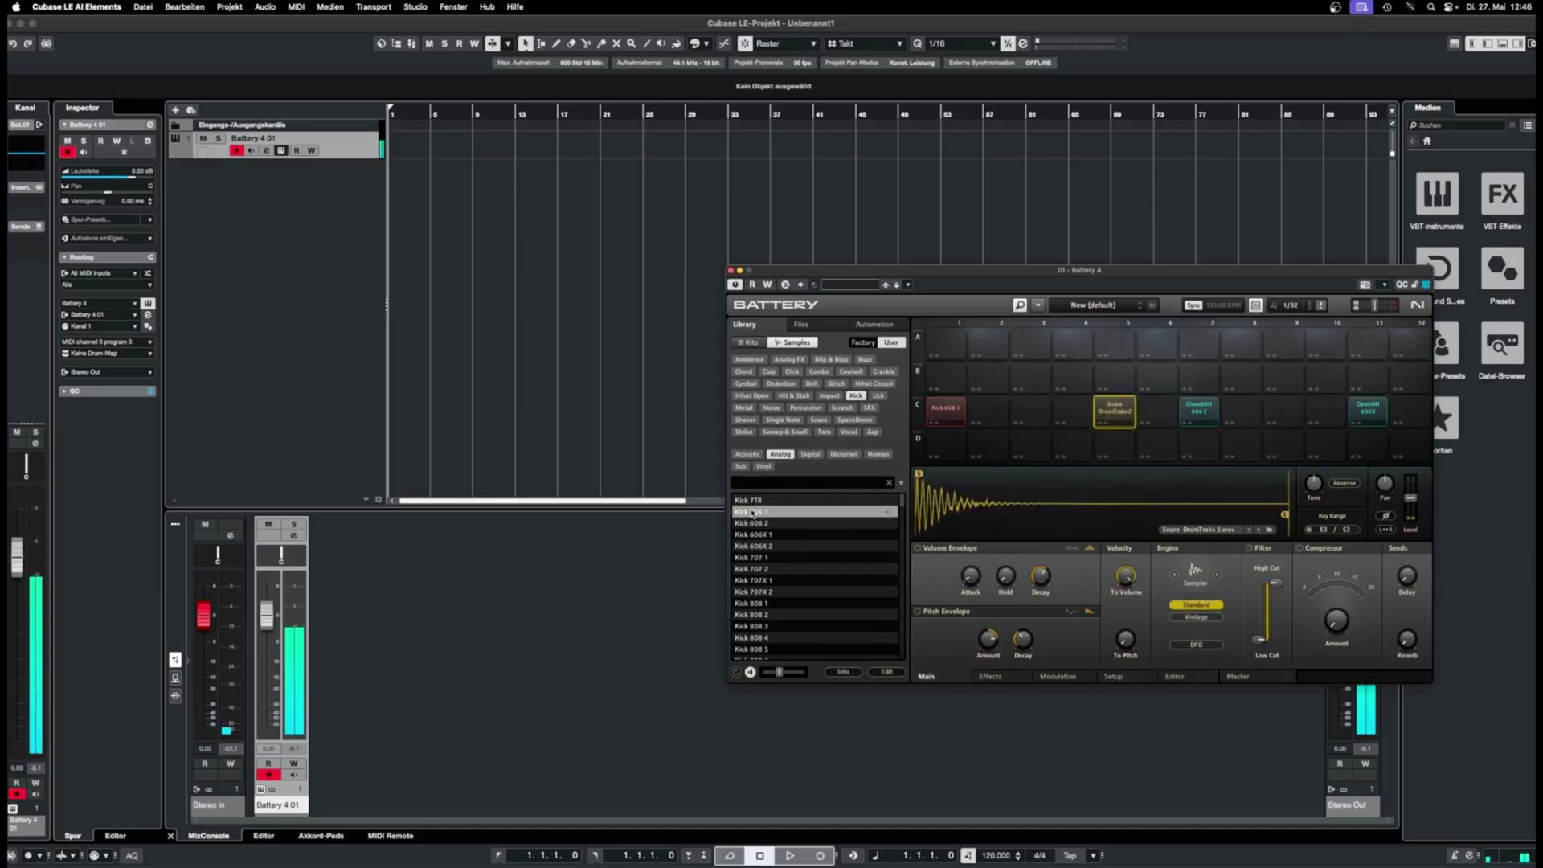
{"action": "key", "text": "super+w"}
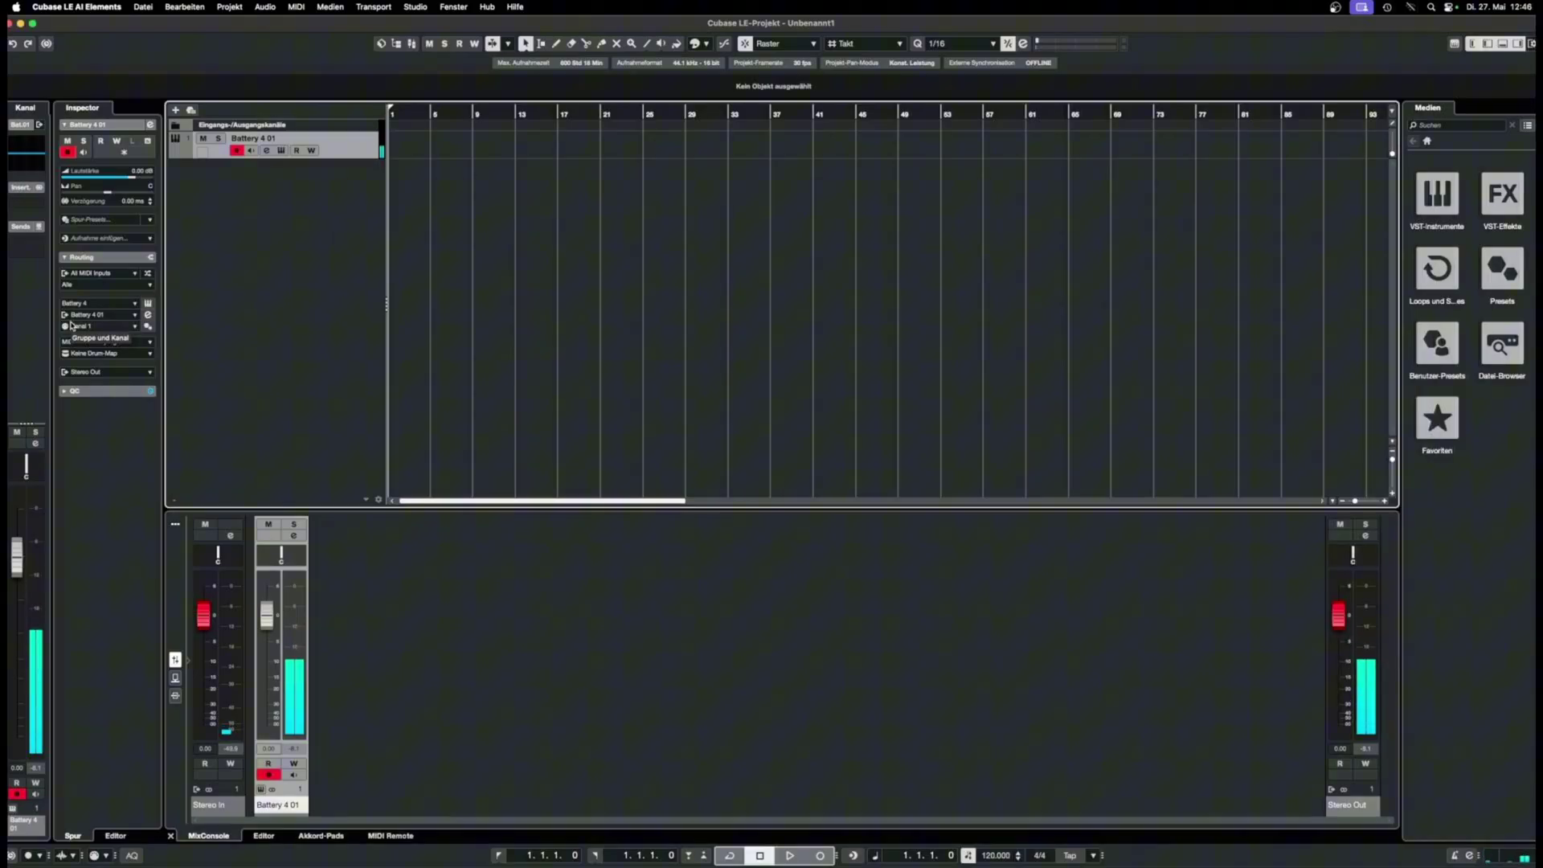
Reopen Battery and route the kick and snare pads to their own Direct Out stereo pairs
{"action": "left_click", "coordinate": [148, 303]}
{"action": "right_click", "coordinate": [566, 332]}
{"action": "mouse_move", "coordinate": [633, 475]}
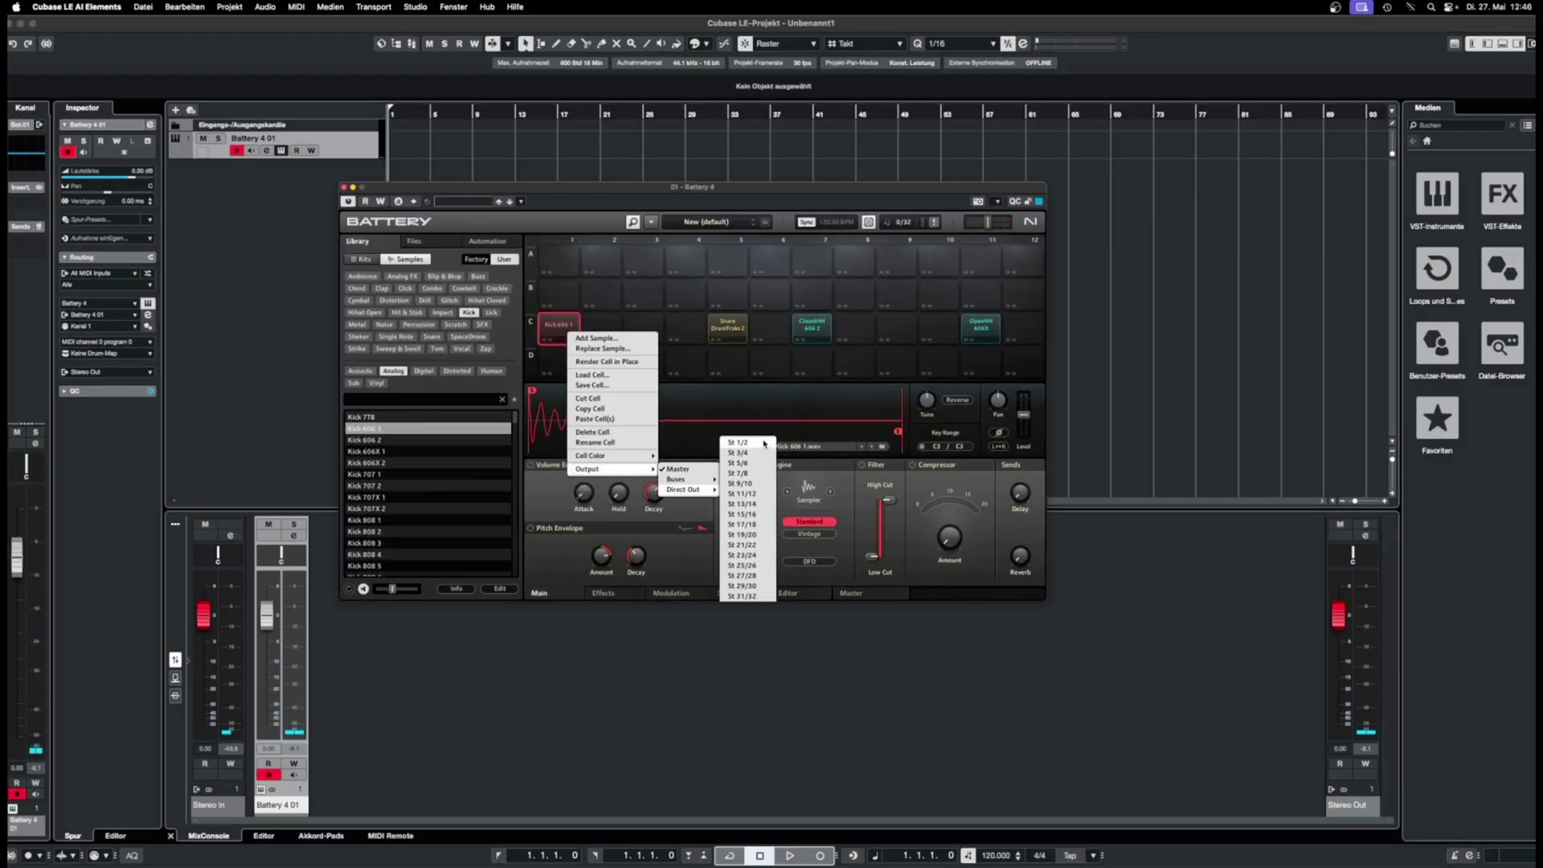
{"action": "left_click", "coordinate": [736, 471]}
{"action": "right_click", "coordinate": [727, 331]}
{"action": "mouse_move", "coordinate": [772, 467]}
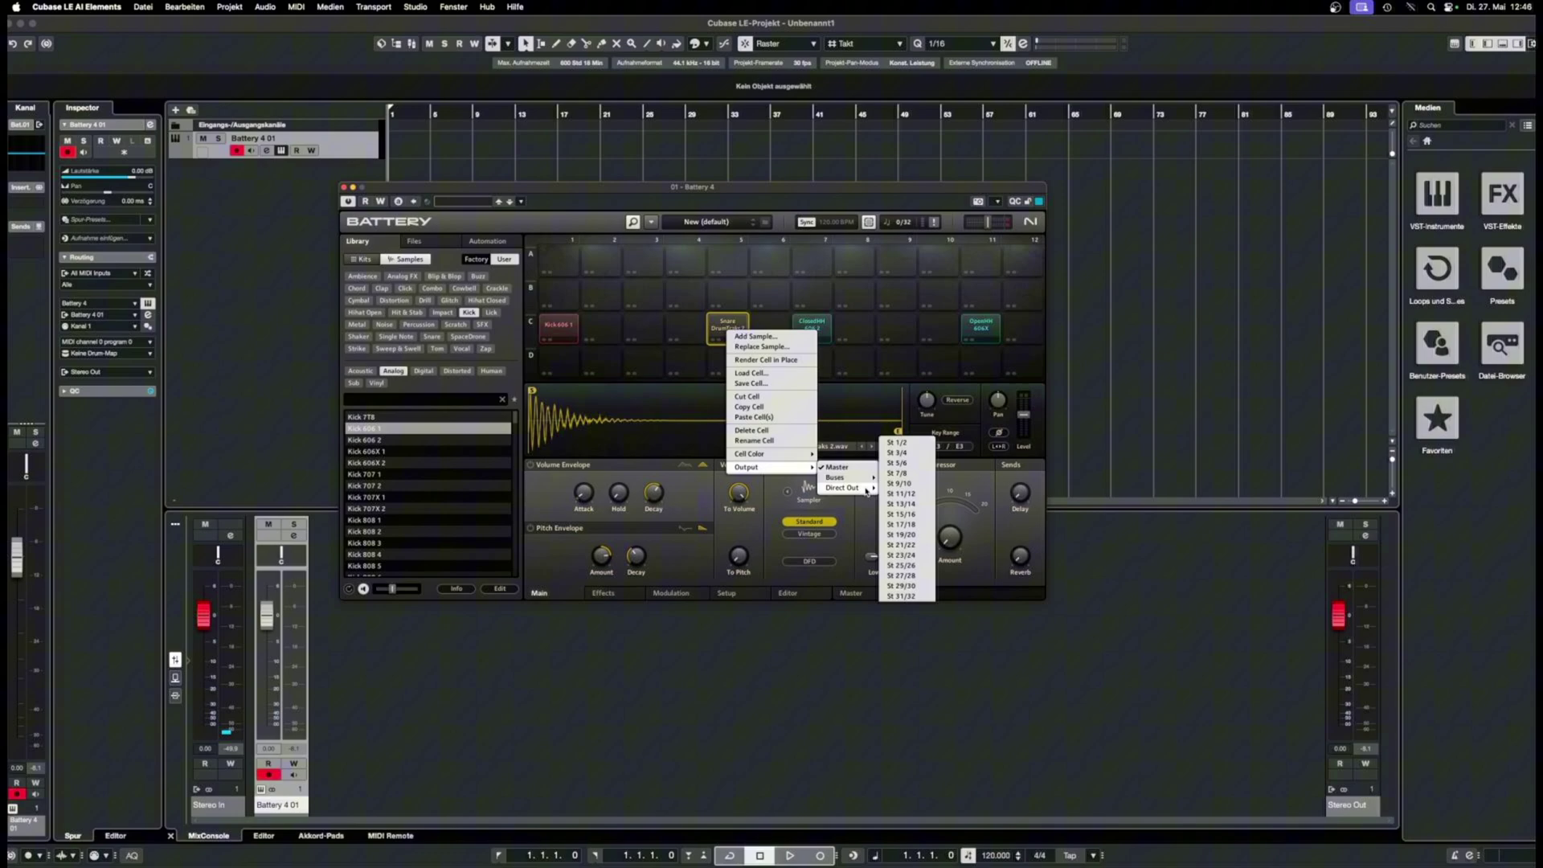
{"action": "left_click", "coordinate": [896, 454]}
Route the closed and open hi-hat pads to their own Direct Out stereo pairs
{"action": "right_click", "coordinate": [806, 321]}
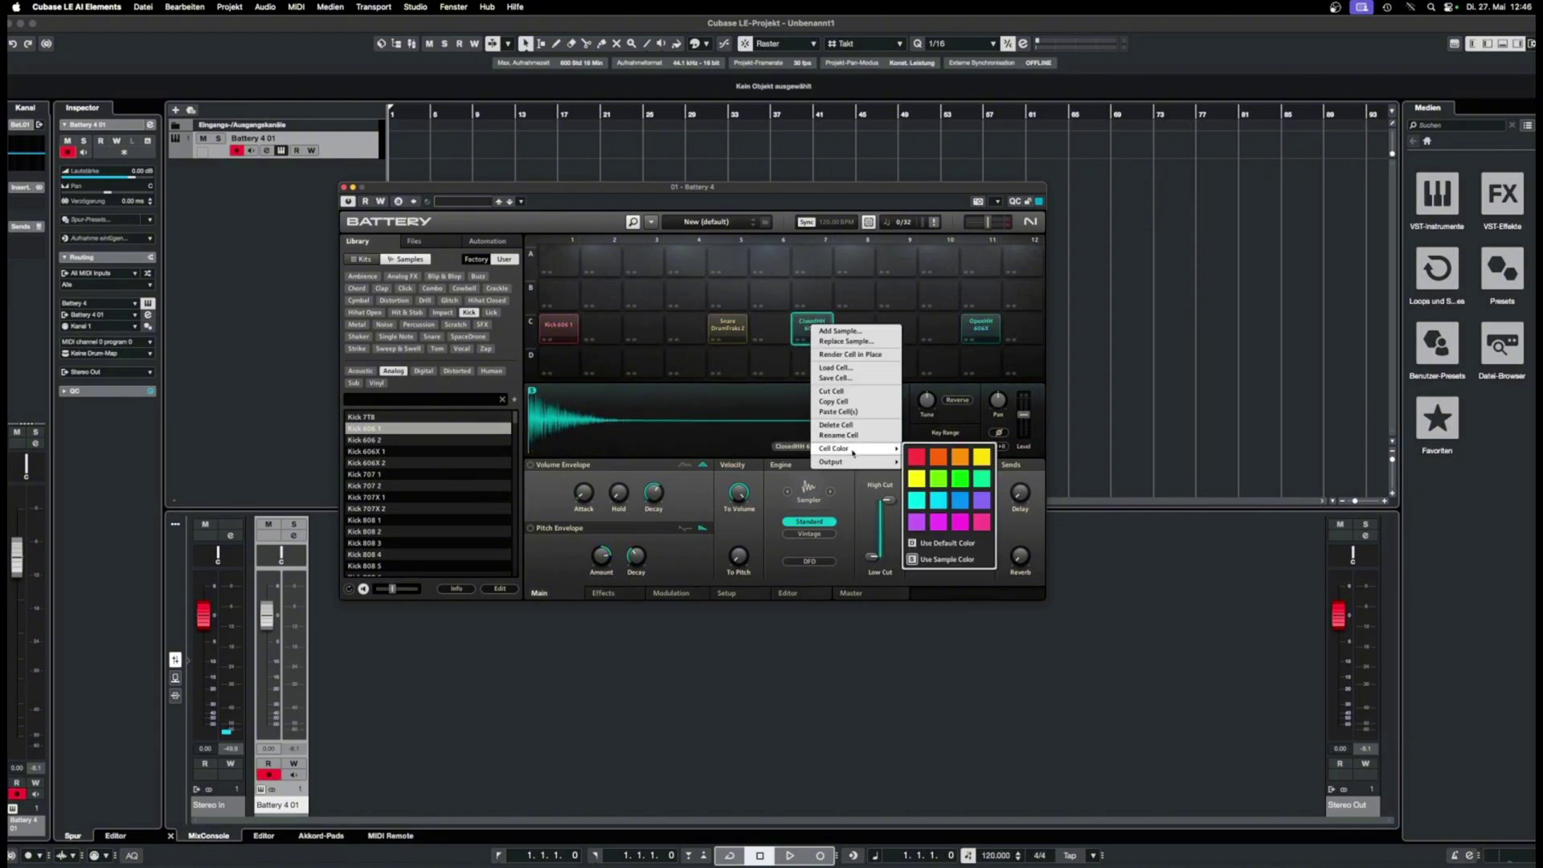
{"action": "mouse_move", "coordinate": [857, 462]}
{"action": "left_click", "coordinate": [985, 474]}
{"action": "right_click", "coordinate": [980, 326]}
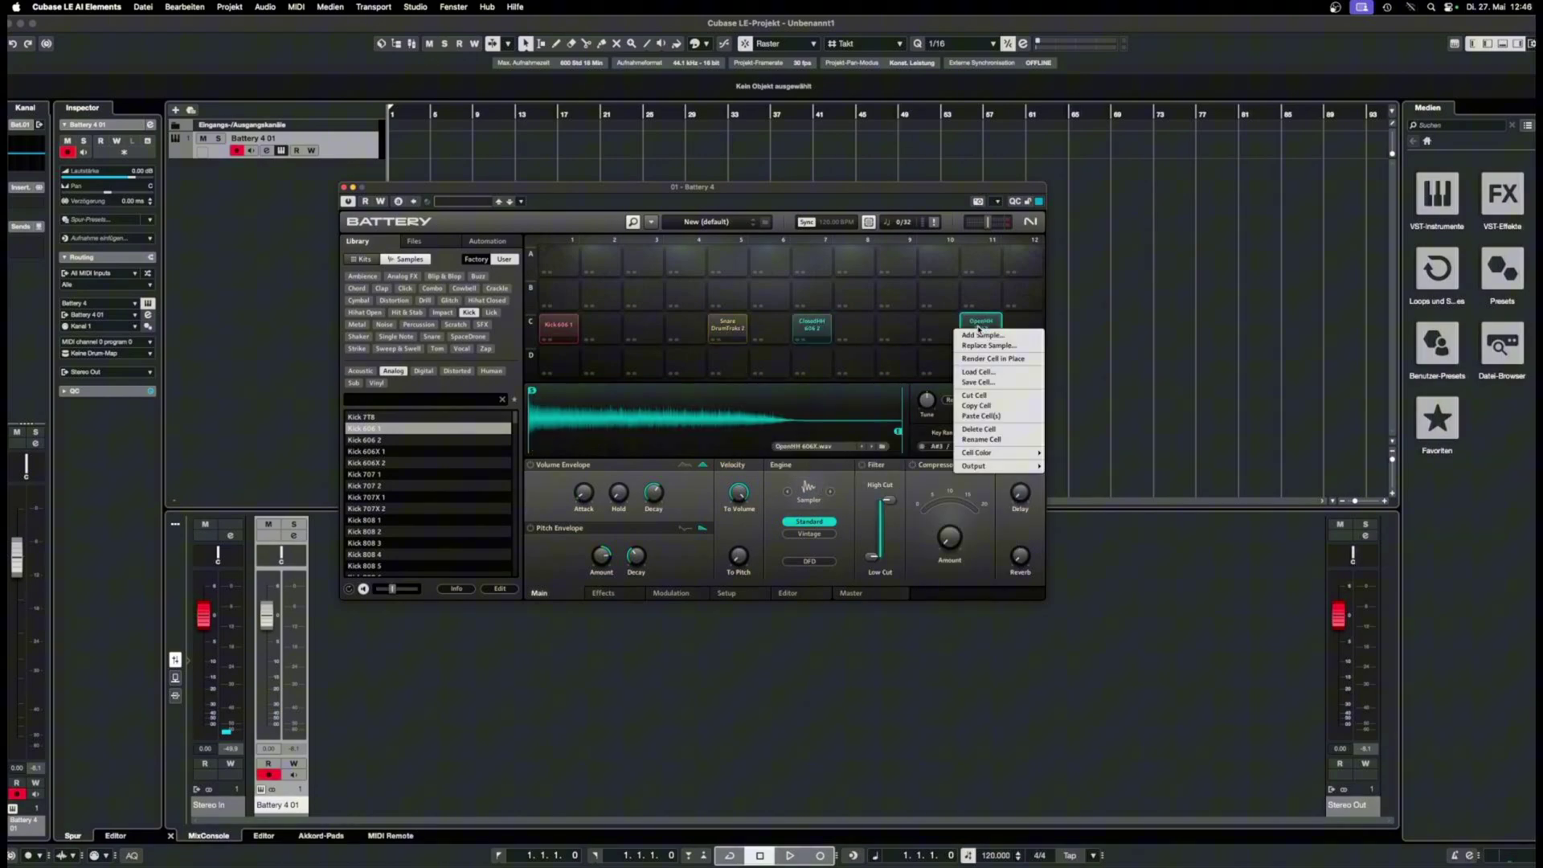
{"action": "mouse_move", "coordinate": [996, 467]}
{"action": "mouse_move", "coordinate": [925, 487]}
{"action": "left_click", "coordinate": [976, 464]}
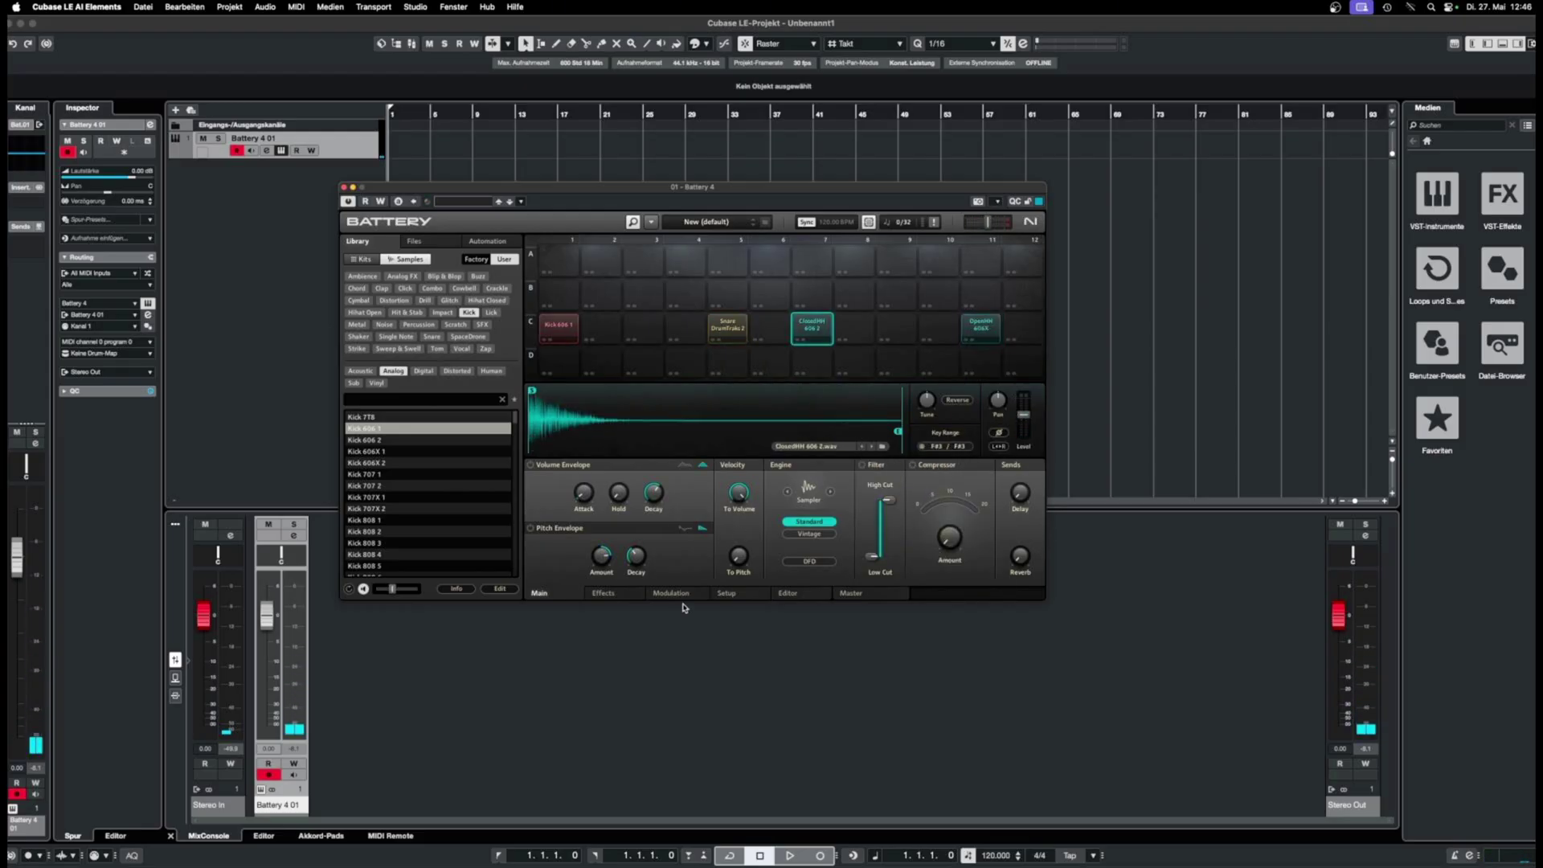
Put the closed and open hi-hat pads in voice group 1, then close the Battery window
{"action": "left_click", "coordinate": [718, 593]}
{"action": "left_click", "coordinate": [635, 496]}
{"action": "left_click", "coordinate": [716, 242]}
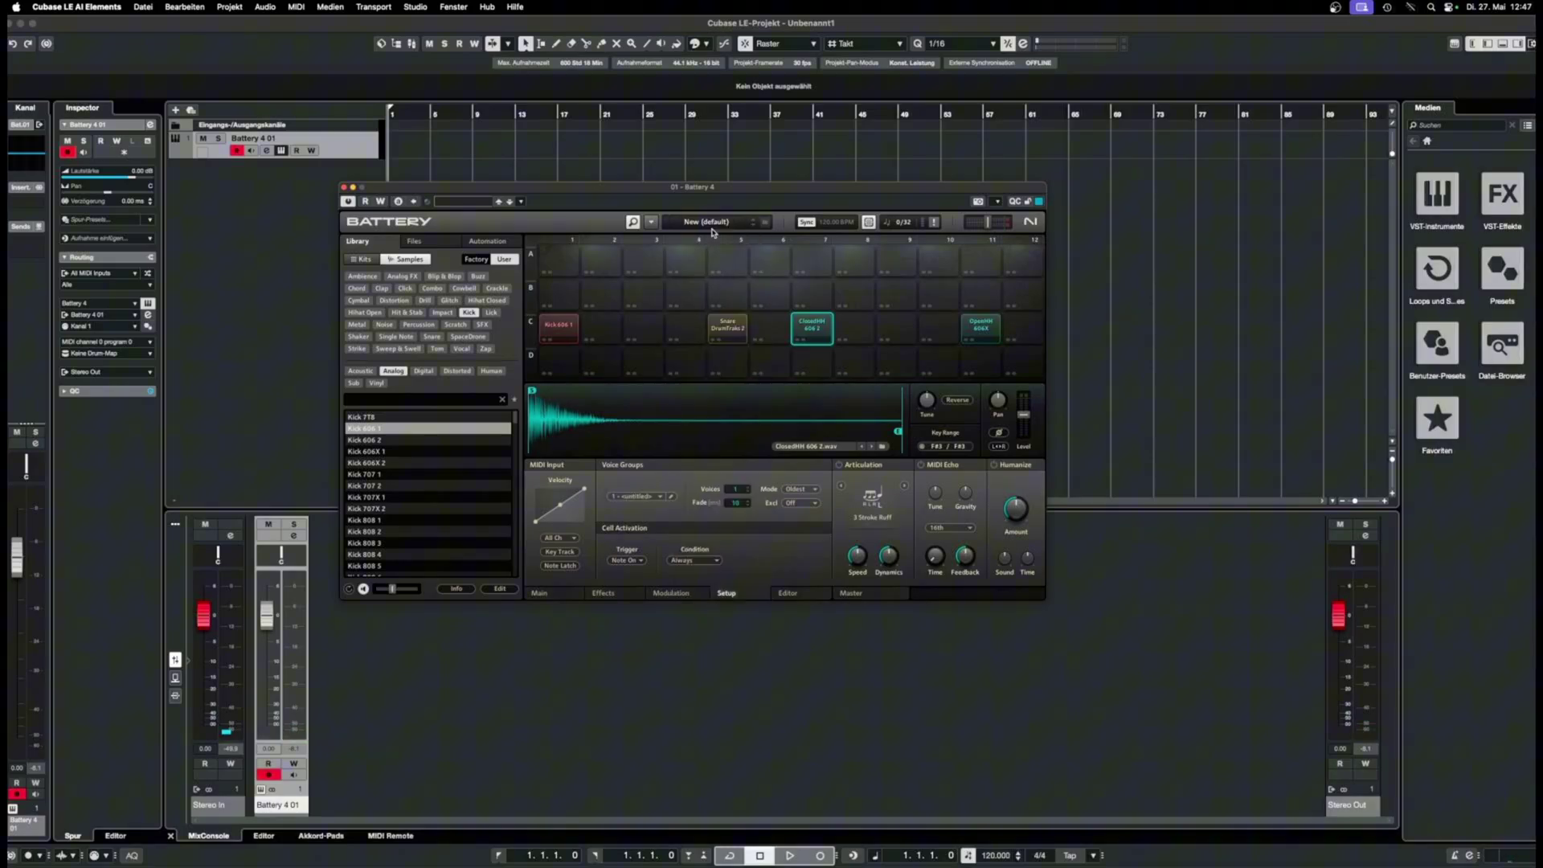
{"action": "left_click", "coordinate": [988, 338]}
{"action": "left_click", "coordinate": [635, 496]}
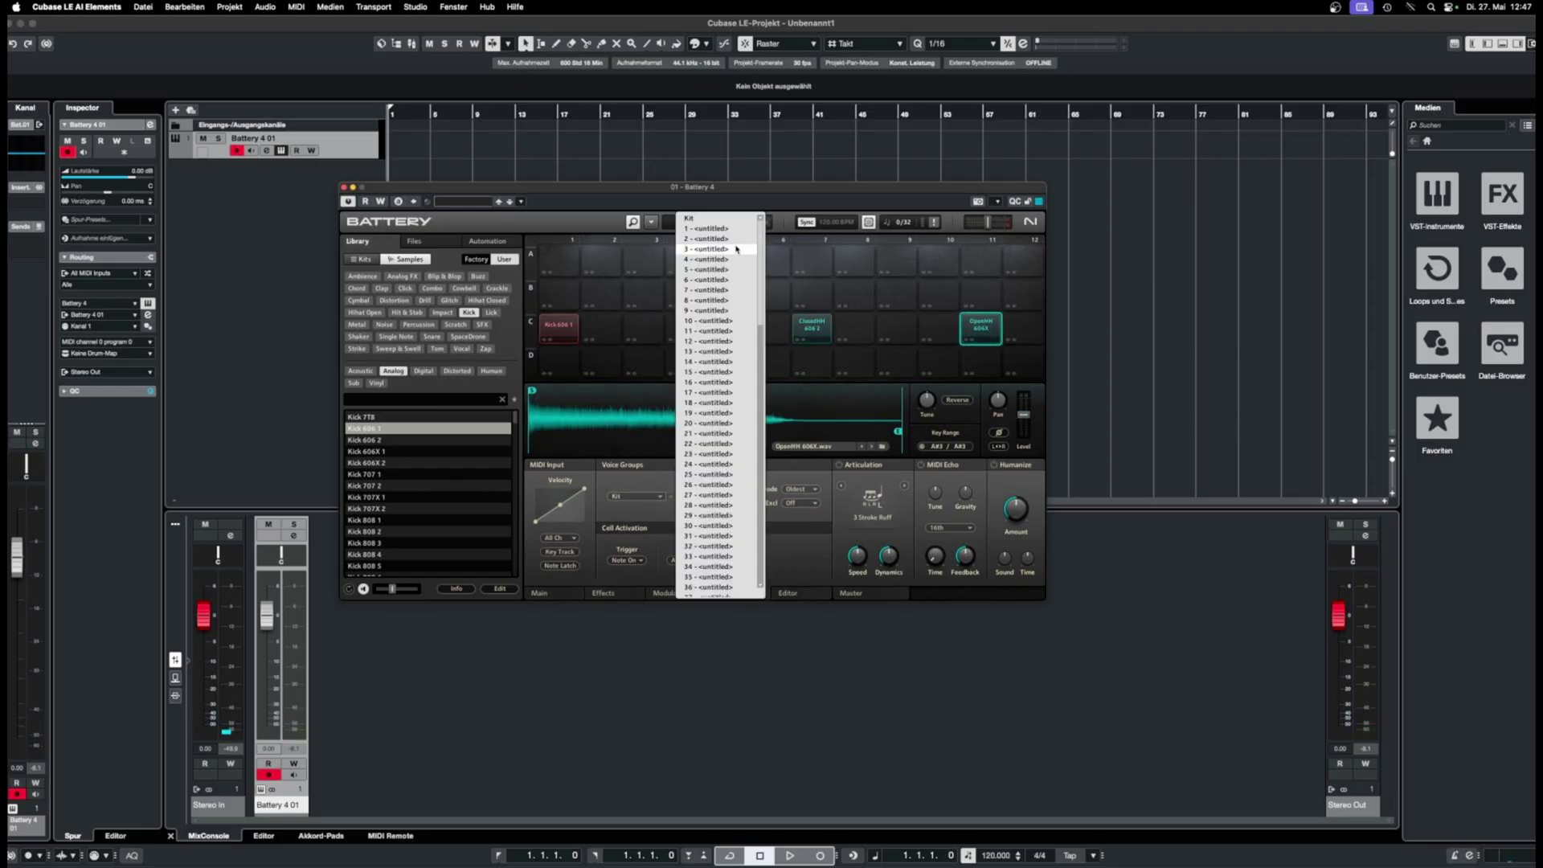
{"action": "left_click", "coordinate": [718, 268]}
{"action": "left_click", "coordinate": [343, 188]}
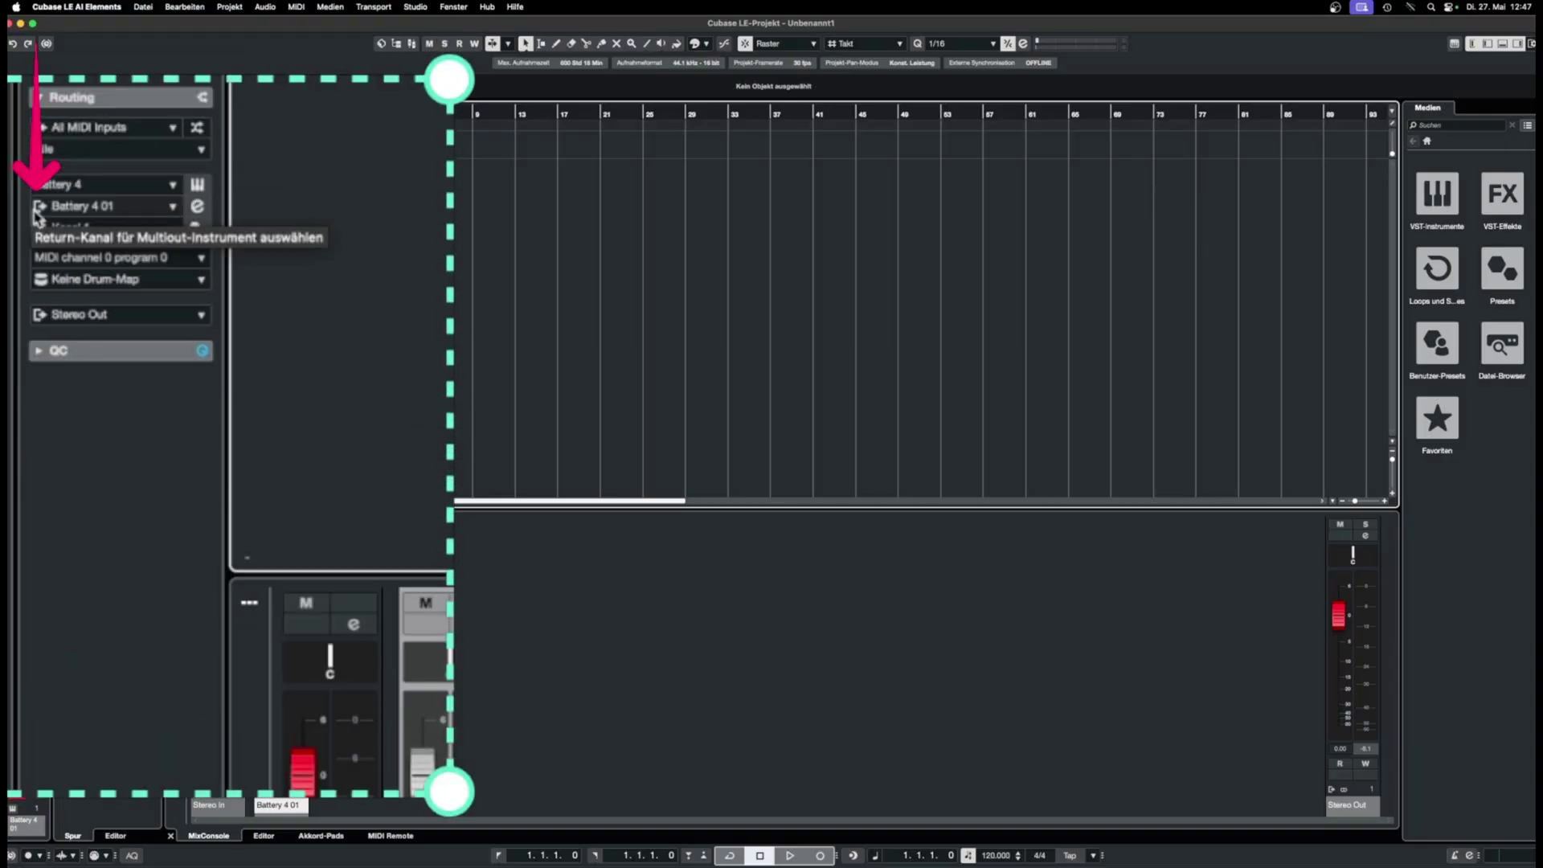
Activate the B4 St 3/4 and B4 St 5/6 return channels, then reselect the Battery 4 01 track
{"action": "left_click", "coordinate": [36, 213]}
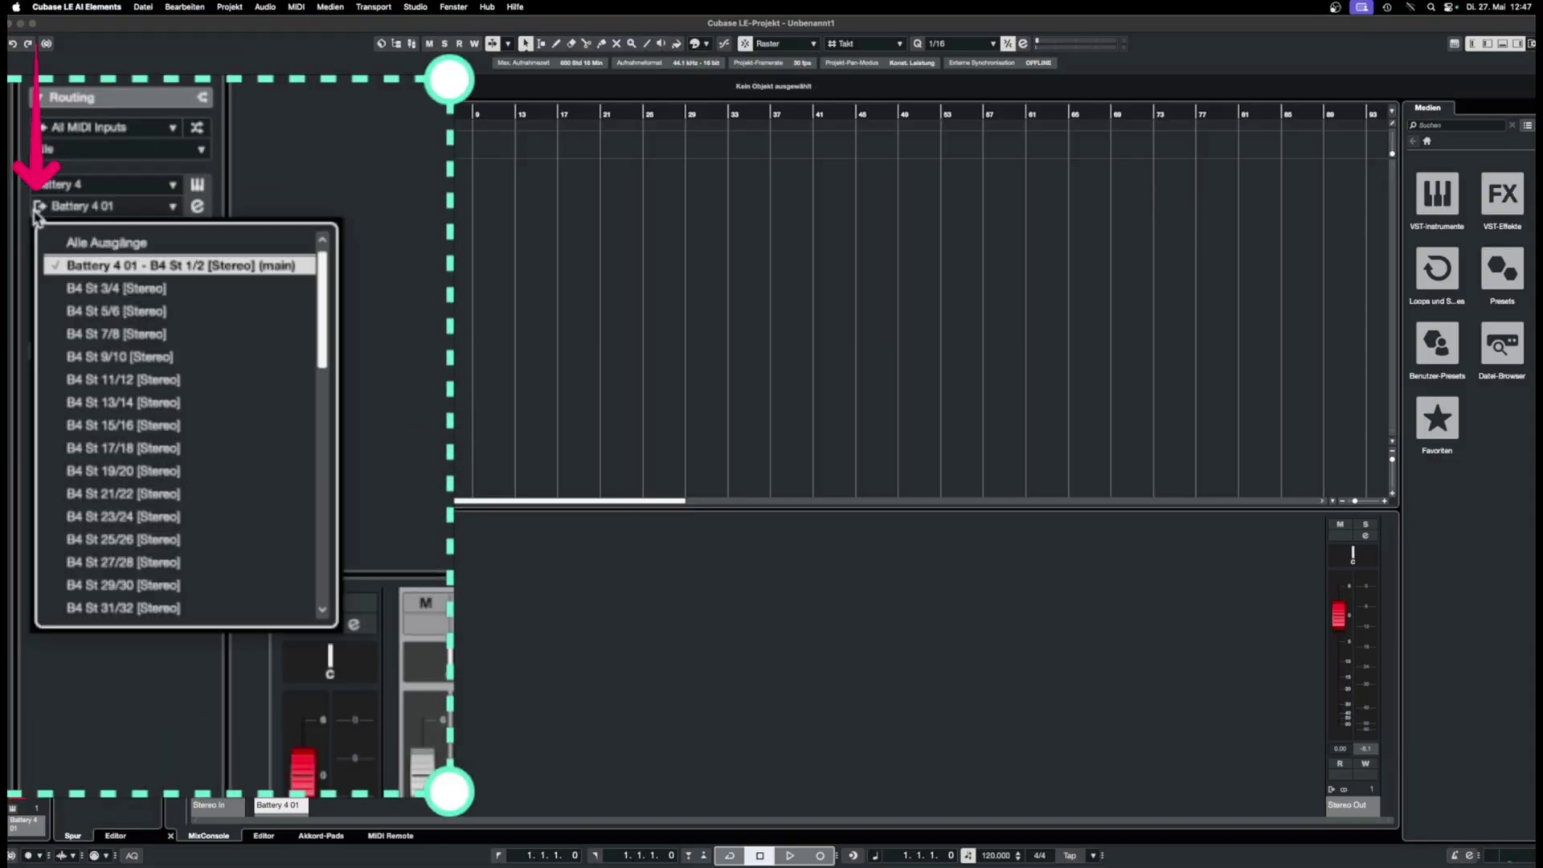
{"action": "left_click", "coordinate": [61, 288]}
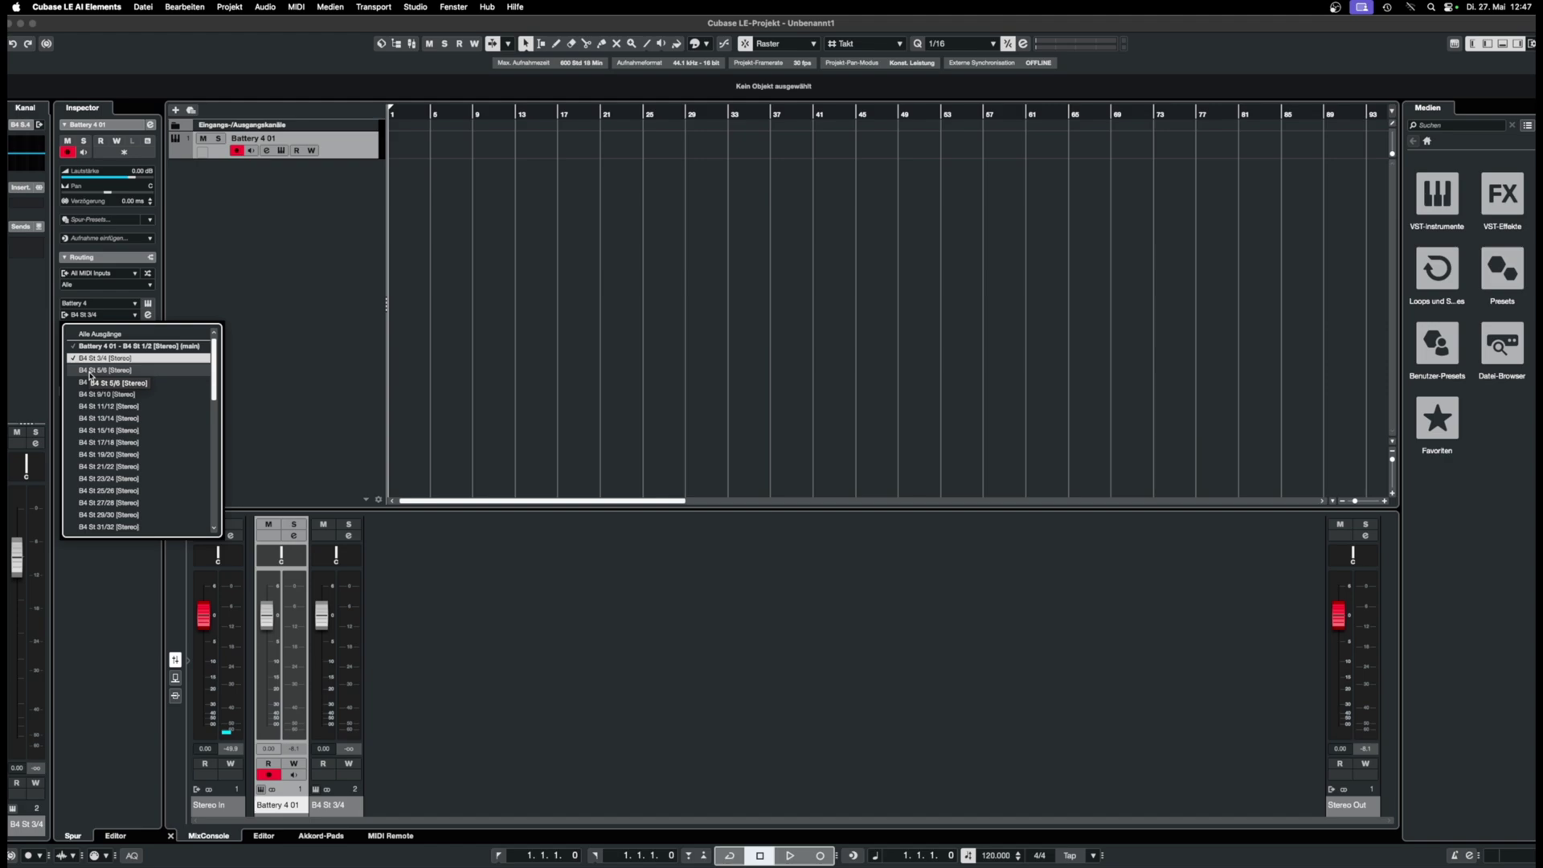
{"action": "left_click", "coordinate": [90, 371]}
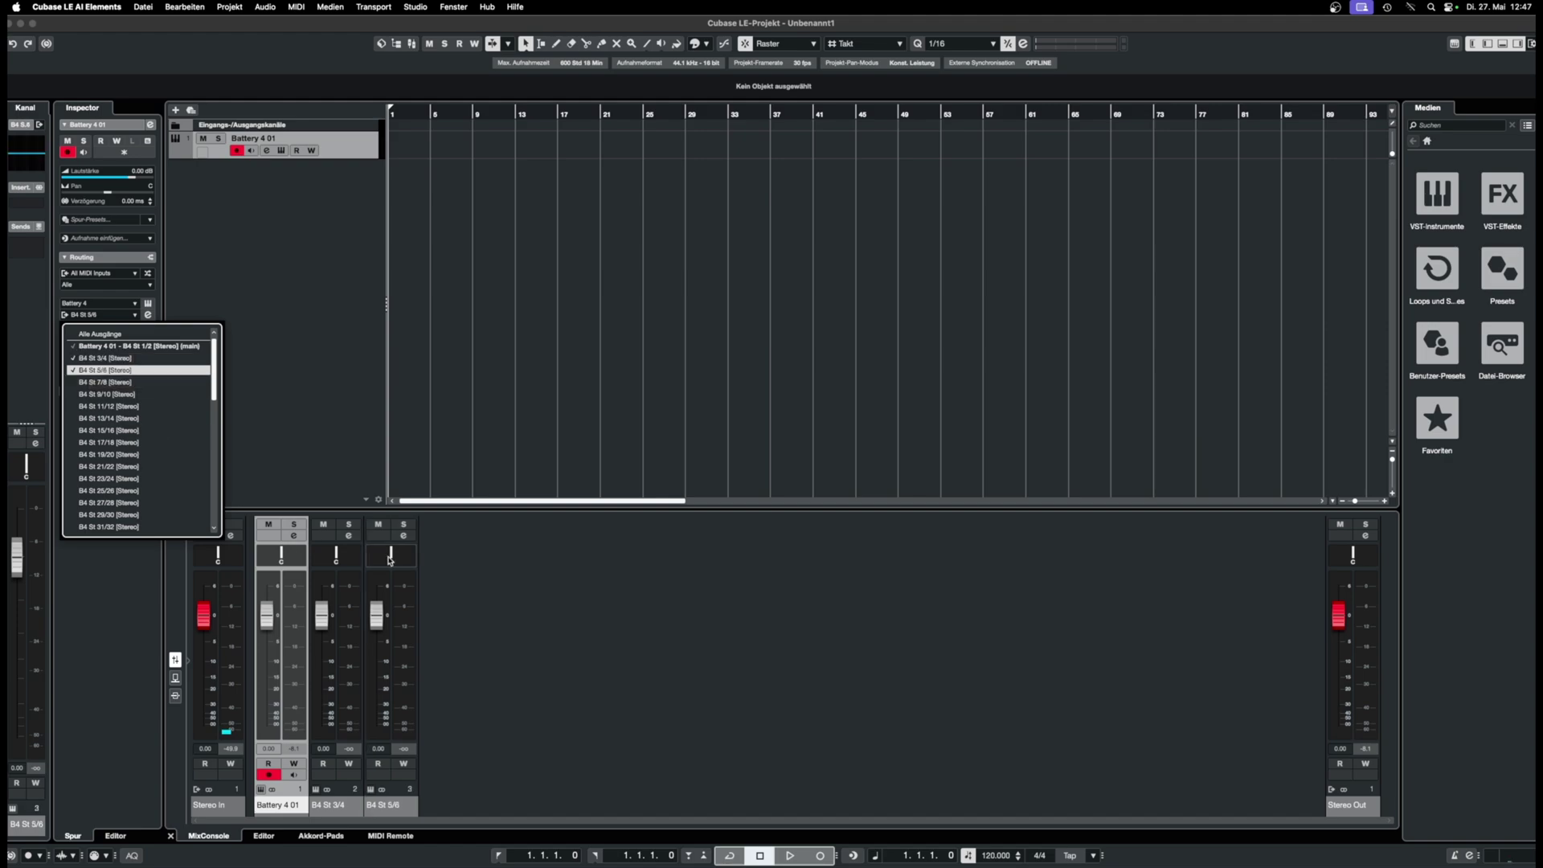
{"action": "left_click", "coordinate": [565, 598]}
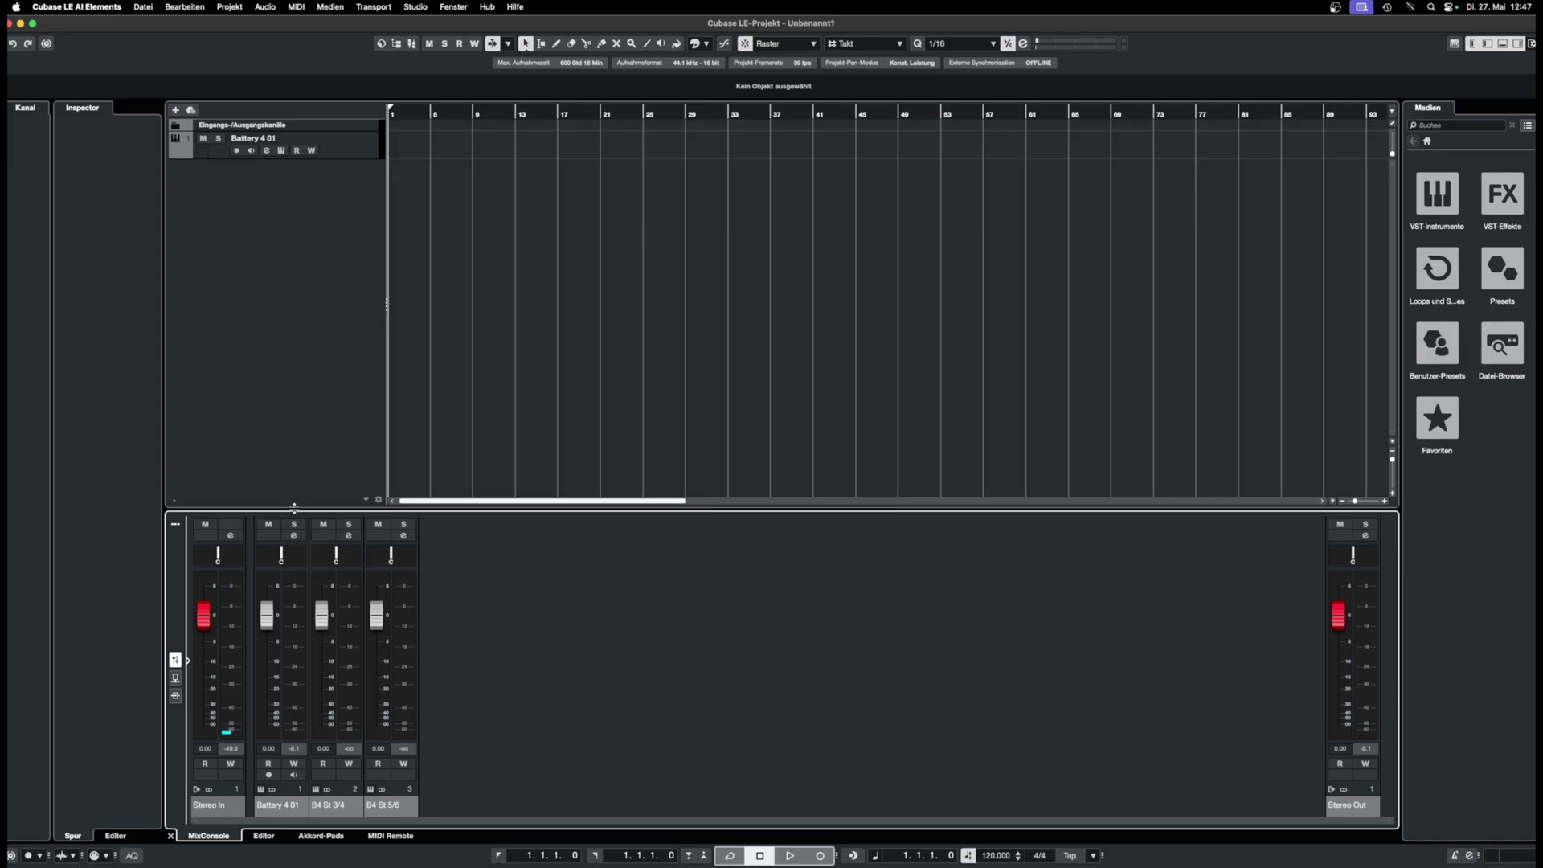
{"action": "left_click", "coordinate": [193, 155]}
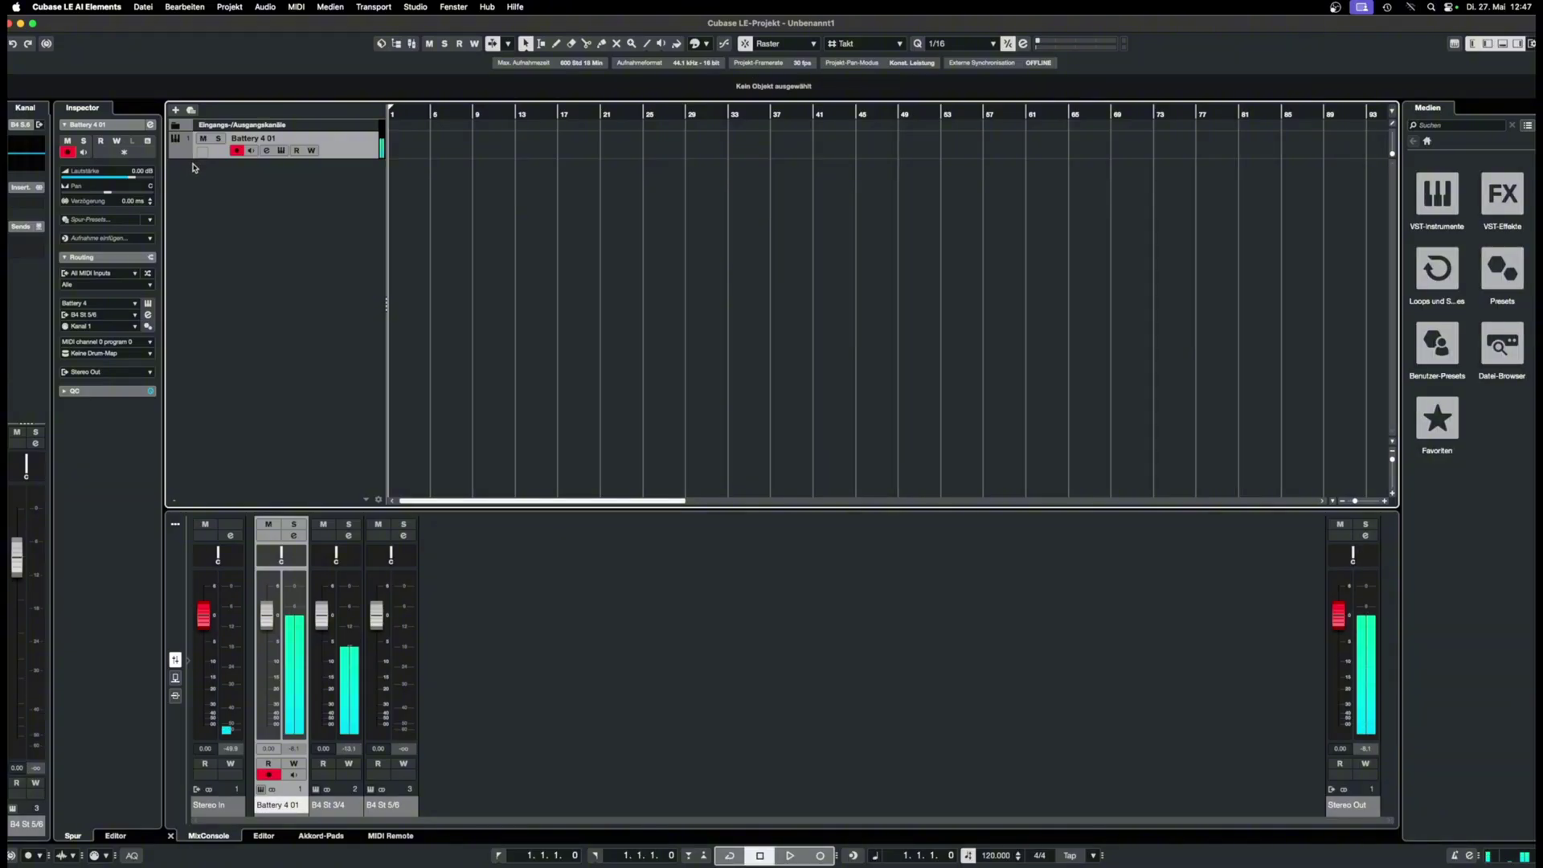